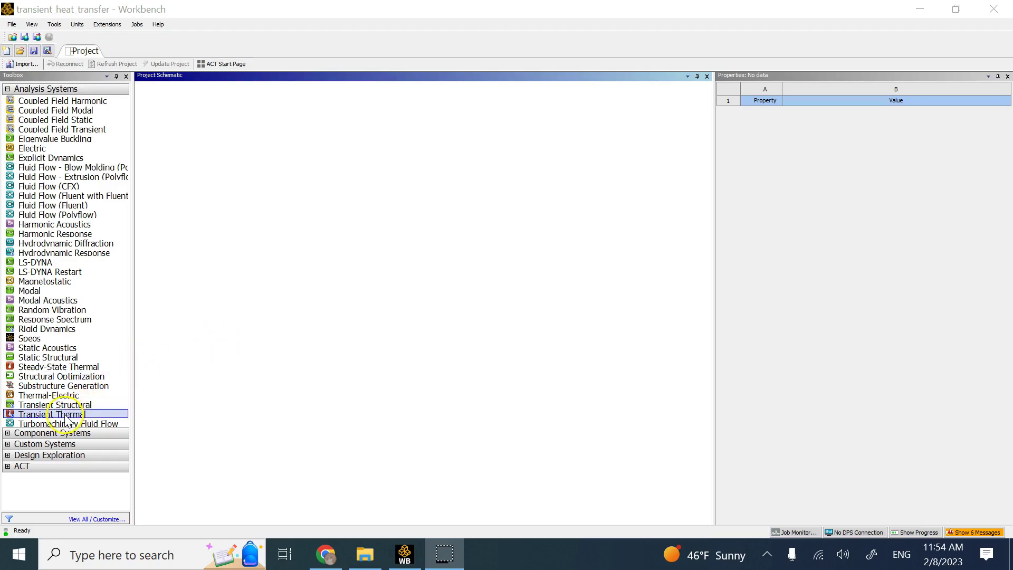
Add a Transient Thermal analysis system to the project schematic and open its Geometry component
drag(58, 414, 213, 145)
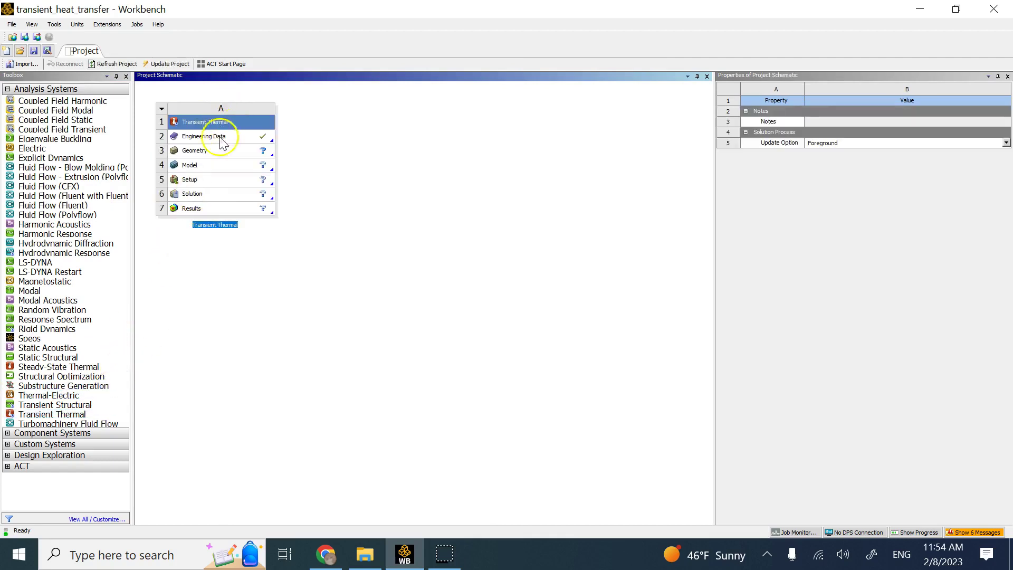
click(220, 151)
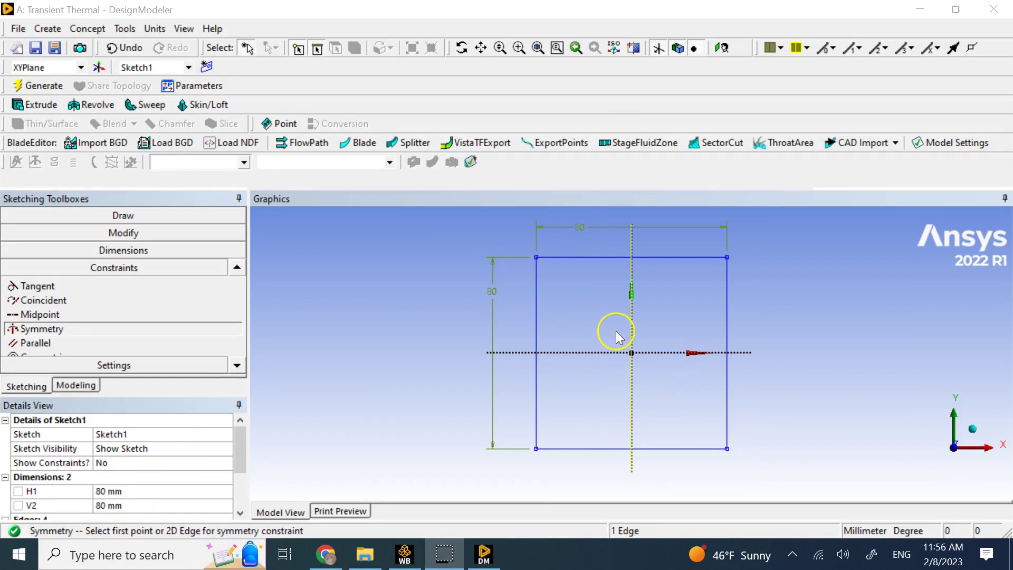
Generate a surface from Sketch1 of the XY plane with Surfaces From Sketches, using the Add Material operation
click(70, 23)
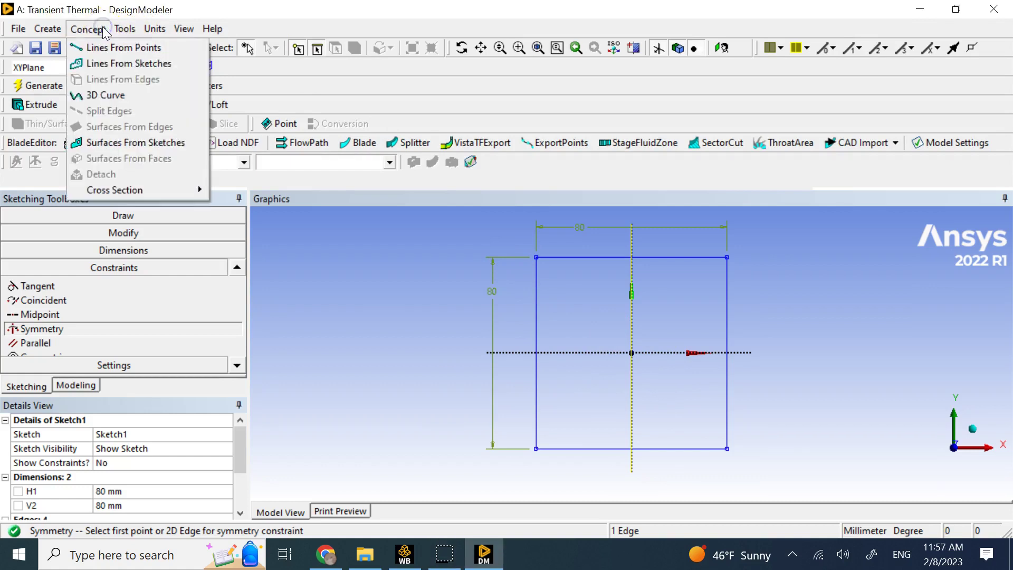
click(165, 144)
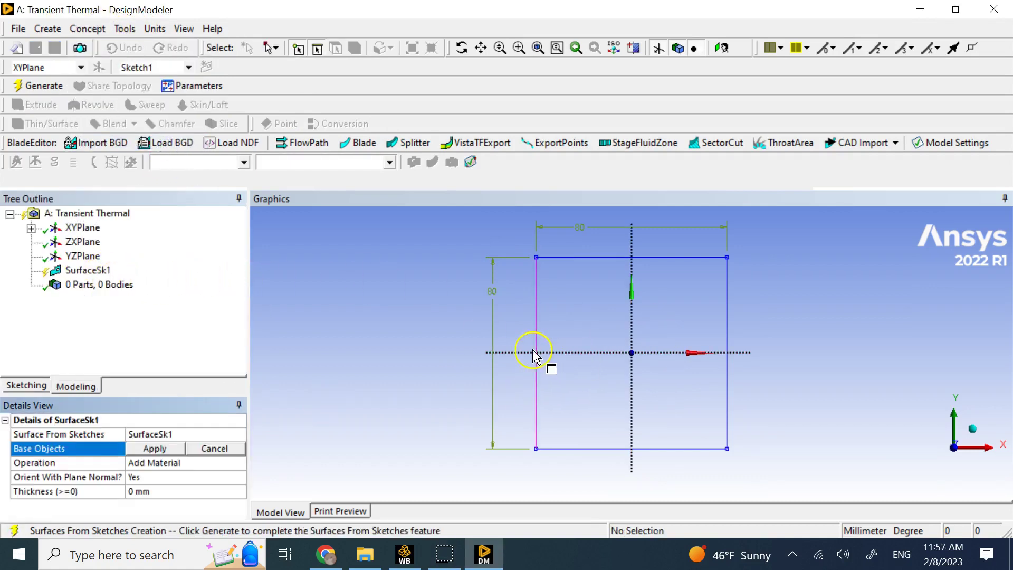
click(31, 228)
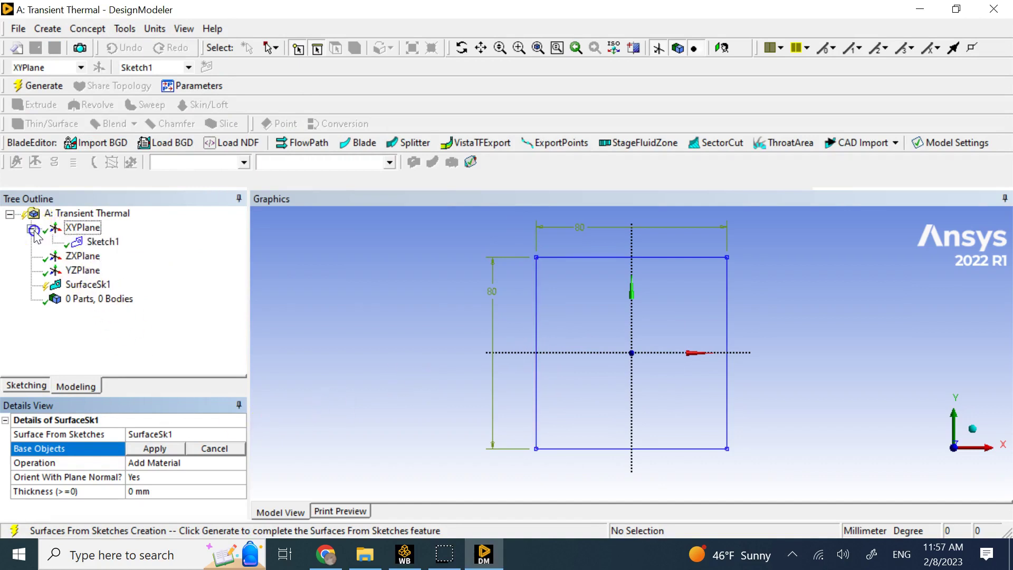
click(103, 242)
click(158, 449)
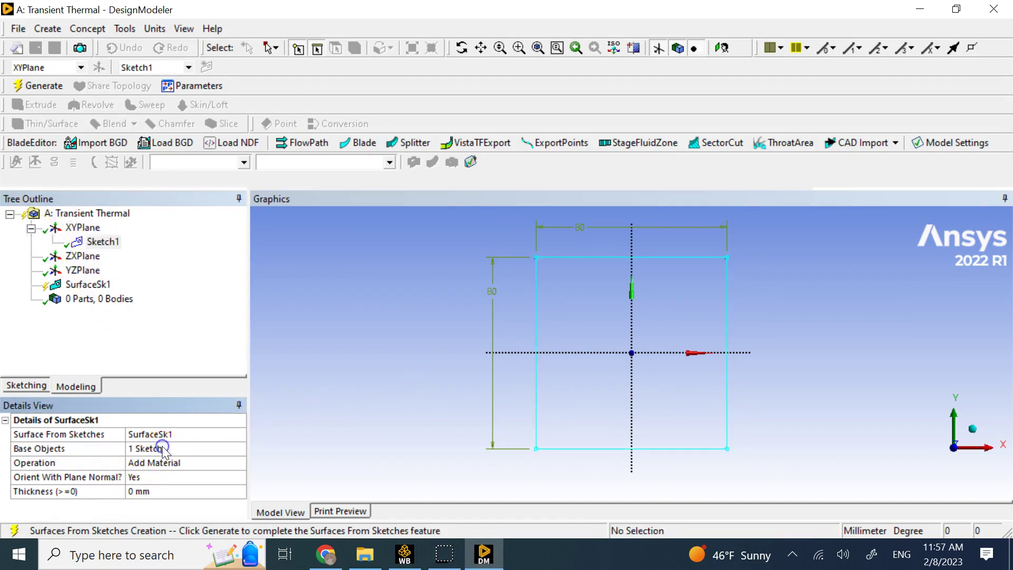
click(45, 87)
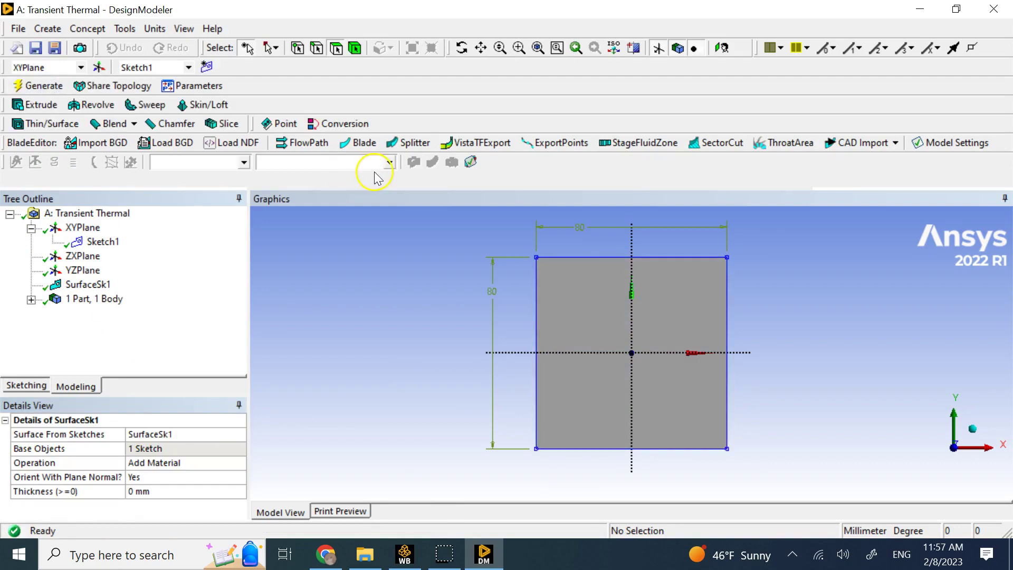
Keep the surface body's thickness at 0 mm and close DesignModeler
click(140, 332)
click(211, 495)
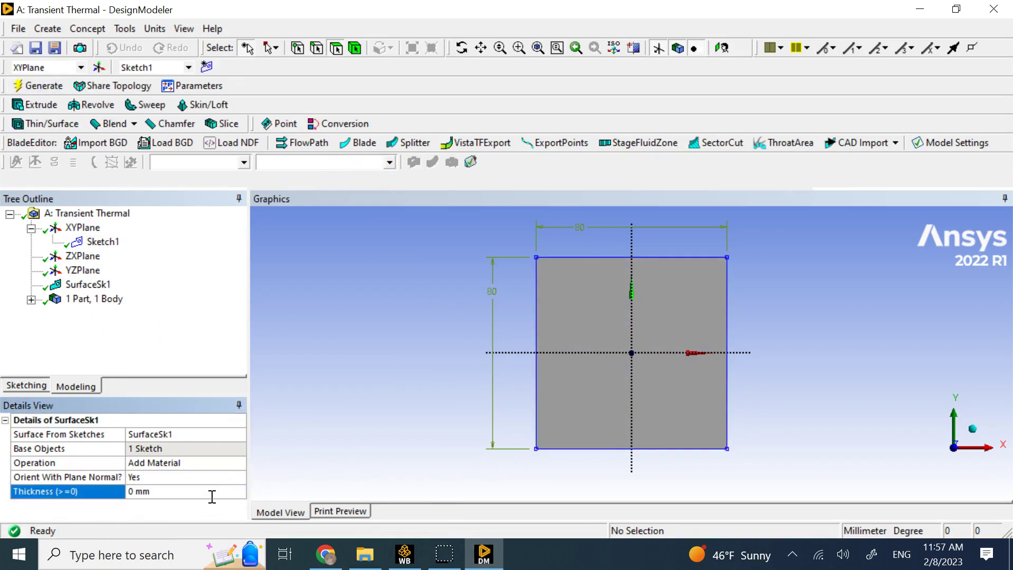
click(905, 387)
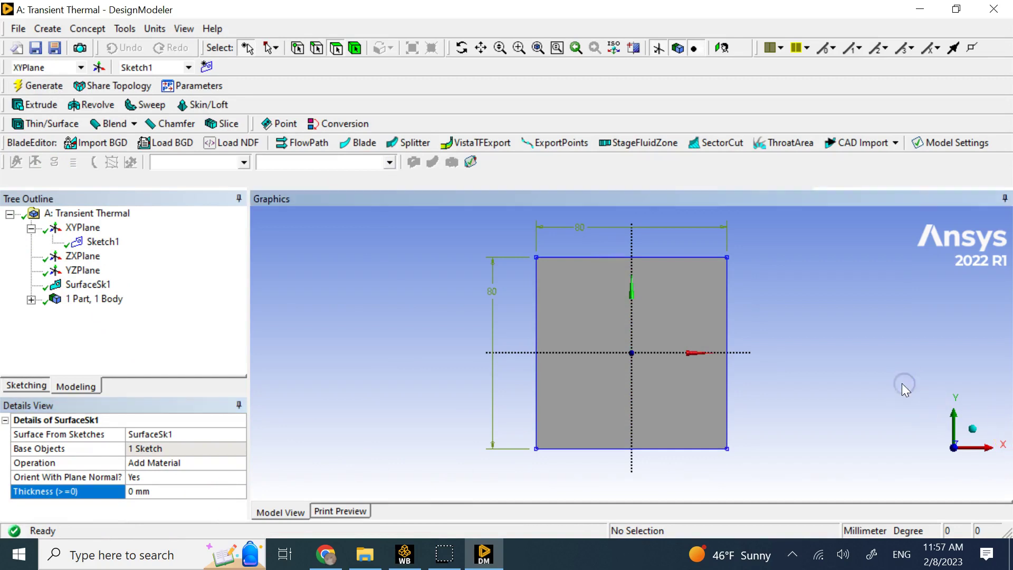
click(994, 9)
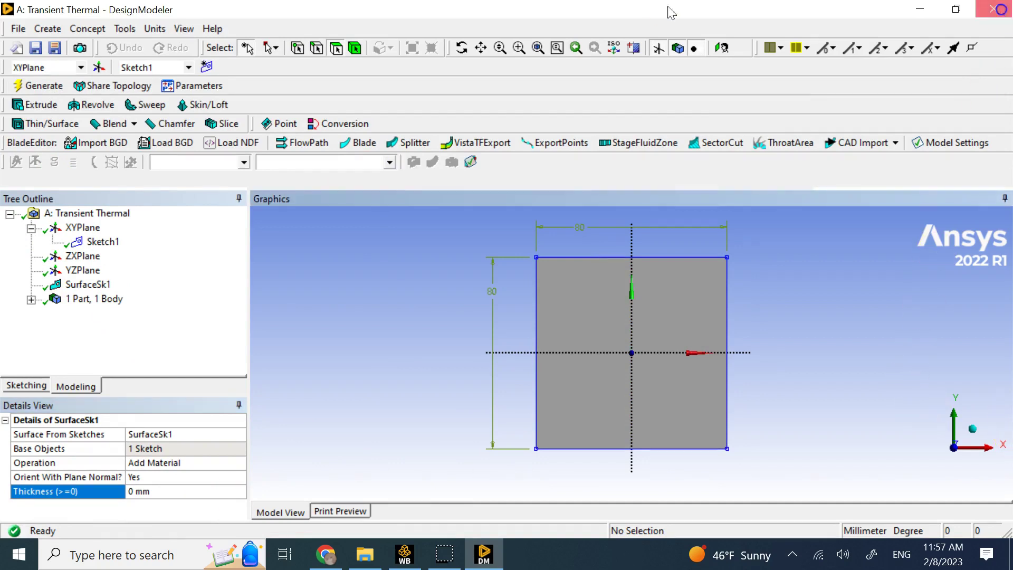
Set the Geometry component's analysis type to 2D in the Transient Thermal system's properties
click(371, 211)
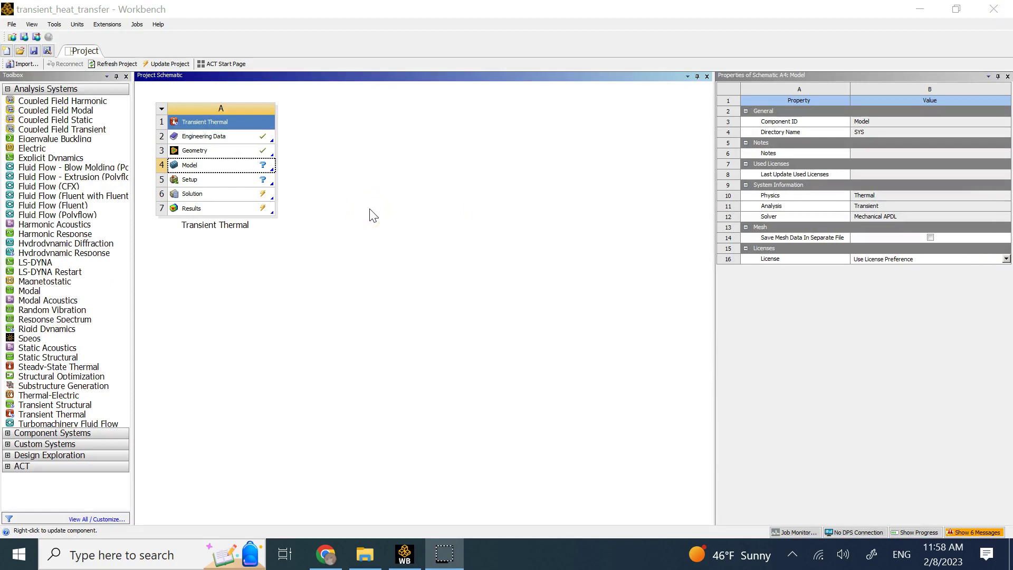
click(232, 138)
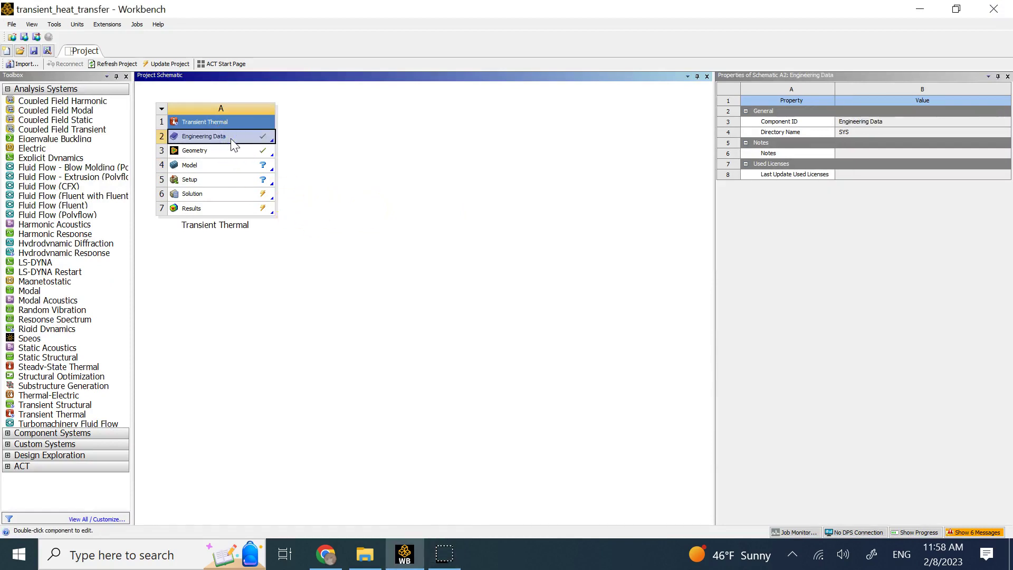
click(230, 151)
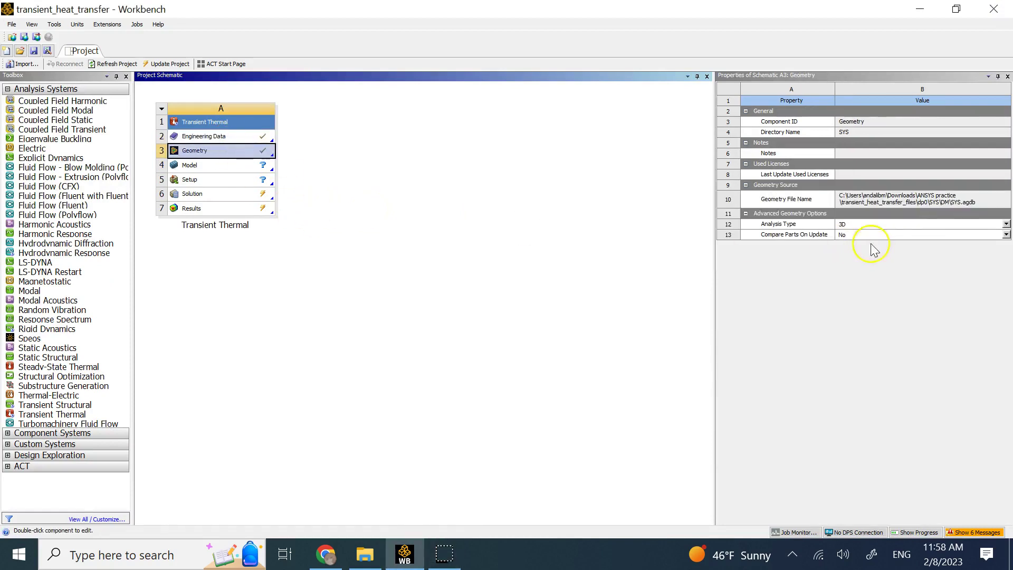
click(1005, 224)
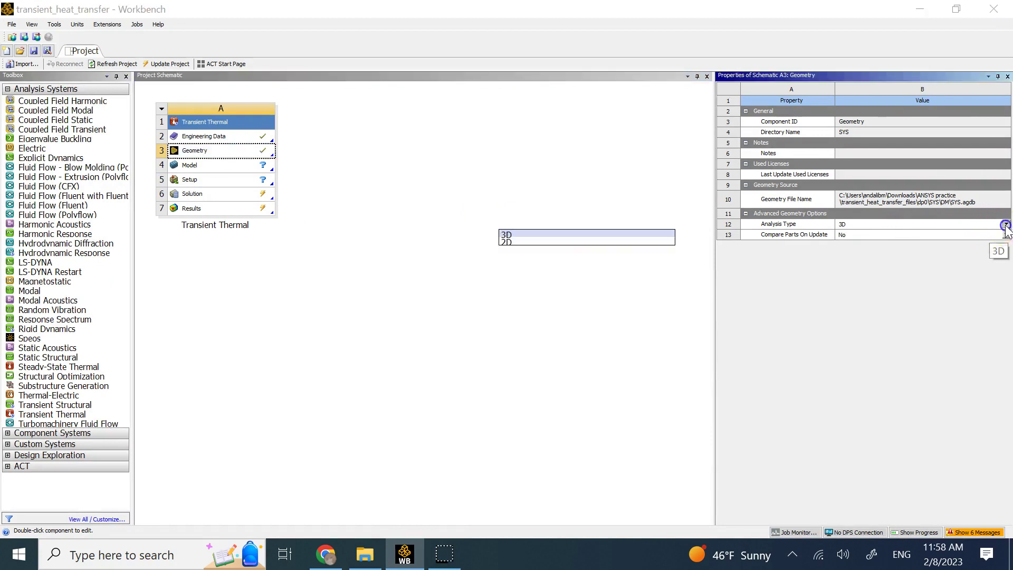
click(572, 243)
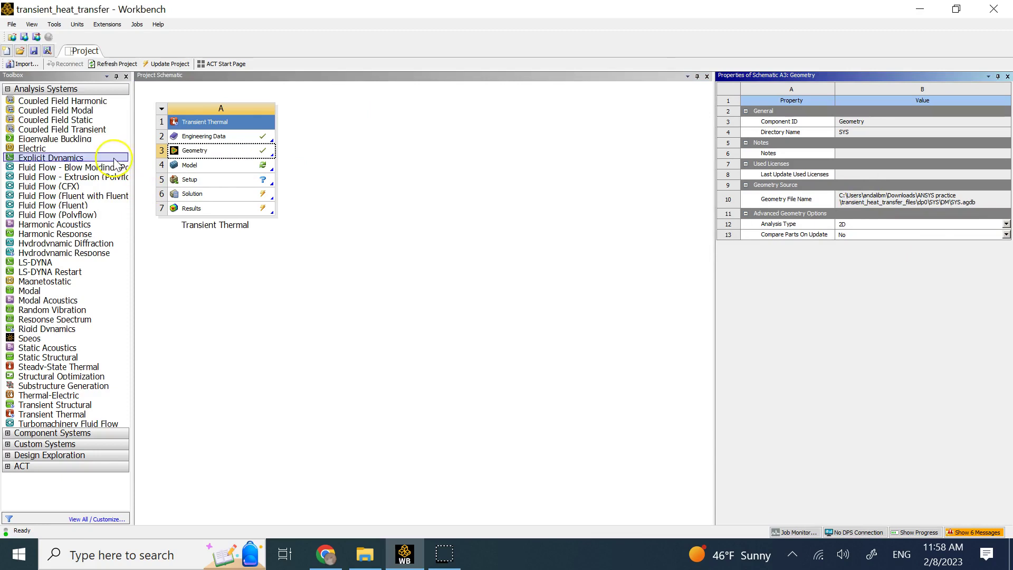
Open the Model component in Mechanical, re-reading the upstream data, and generate the mesh with the default element size
double_click(206, 165)
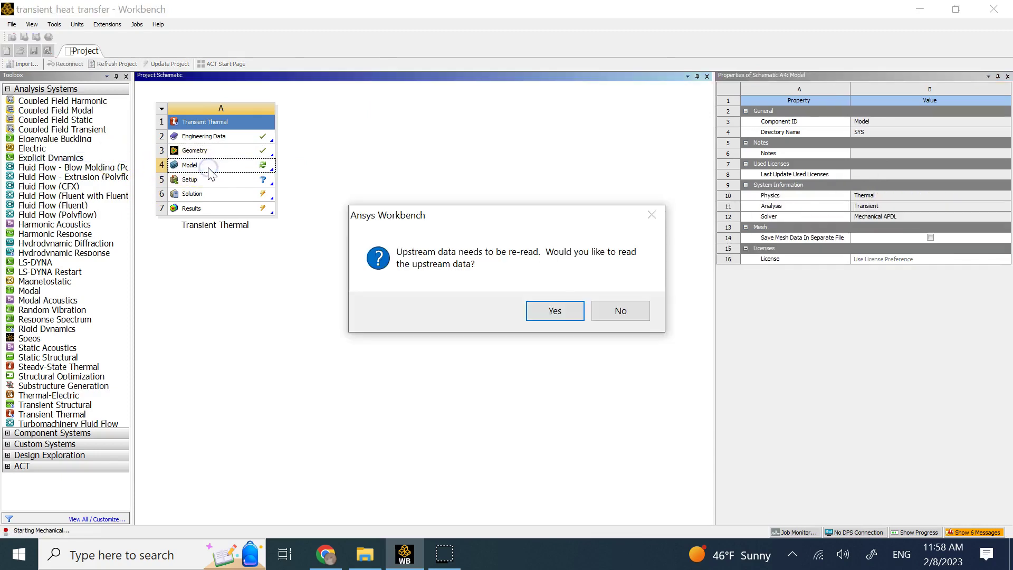
click(566, 310)
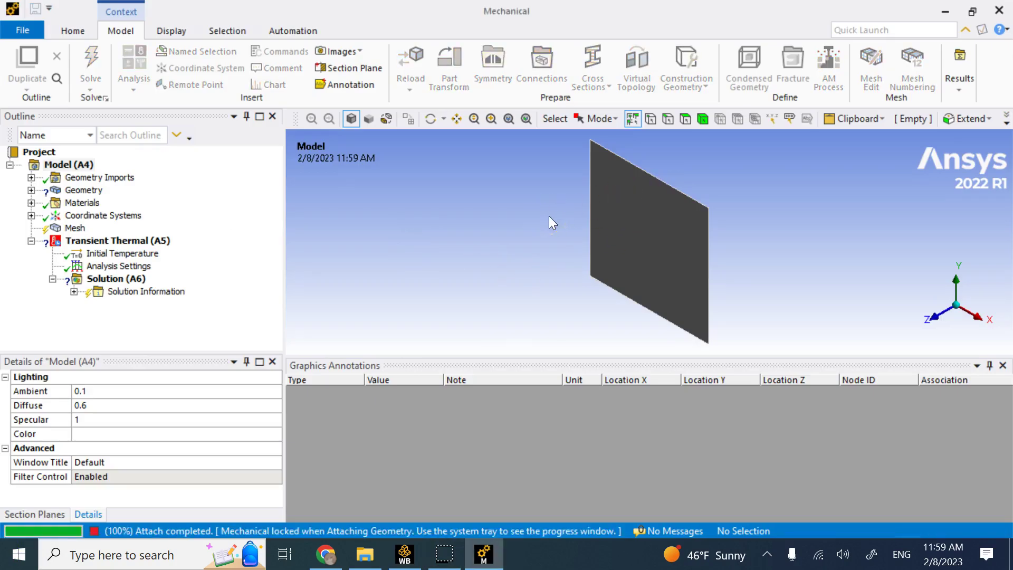
click(75, 230)
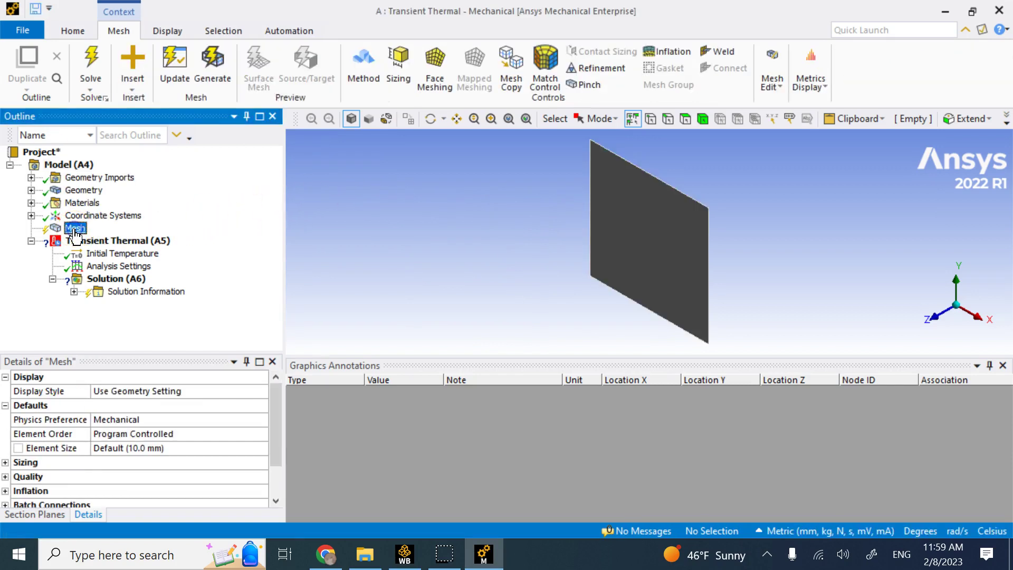
right_click(75, 235)
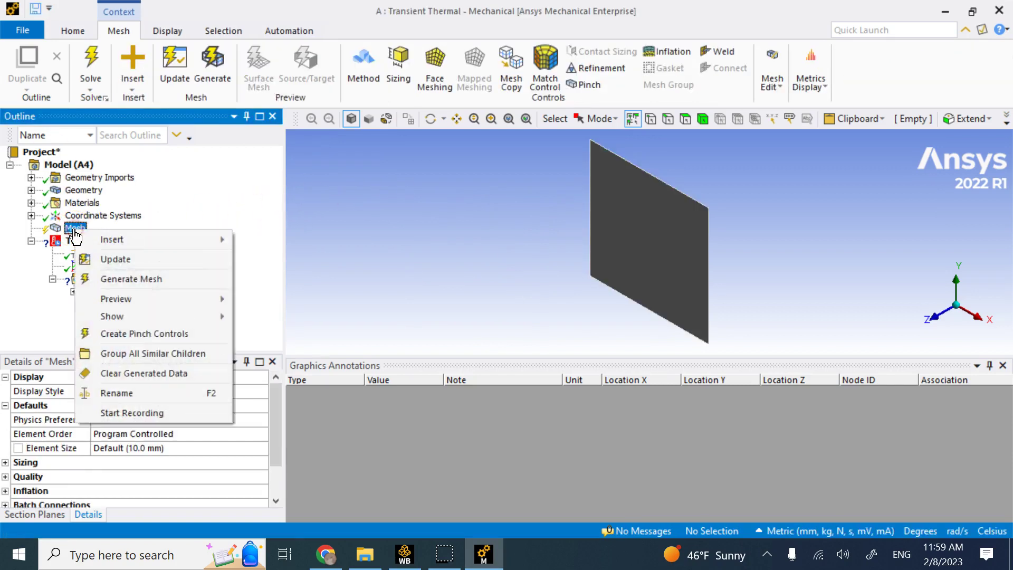
click(152, 278)
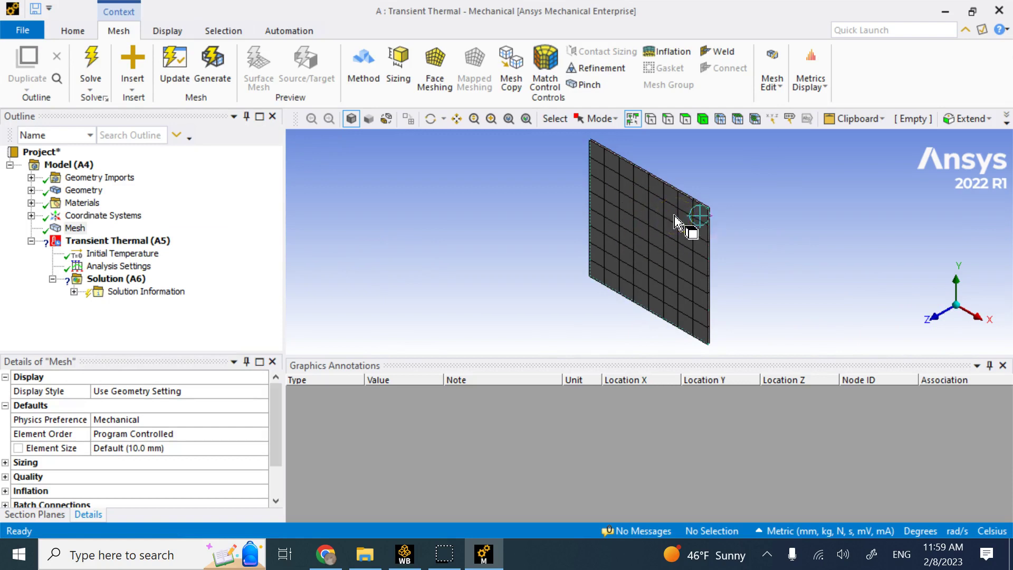
mouse_move(670, 218)
mouse_down()
mouse_move(601, 208)
mouse_move(594, 199)
mouse_move(616, 159)
mouse_move(707, 235)
mouse_move(596, 216)
mouse_move(642, 169)
mouse_move(707, 236)
mouse_up()
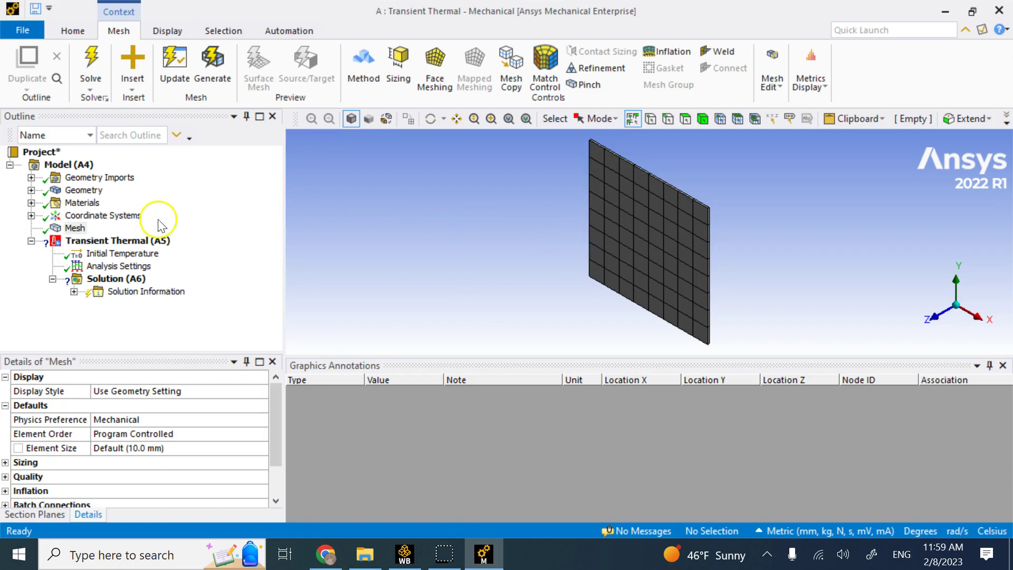
Insert a Refinement control under the mesh
right_click(69, 228)
mouse_move(103, 234)
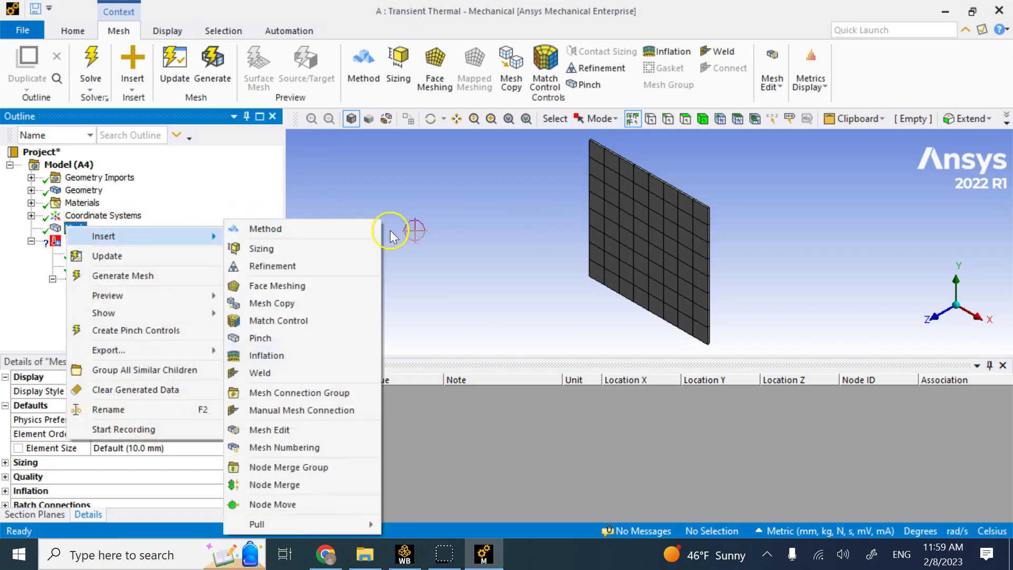
click(306, 266)
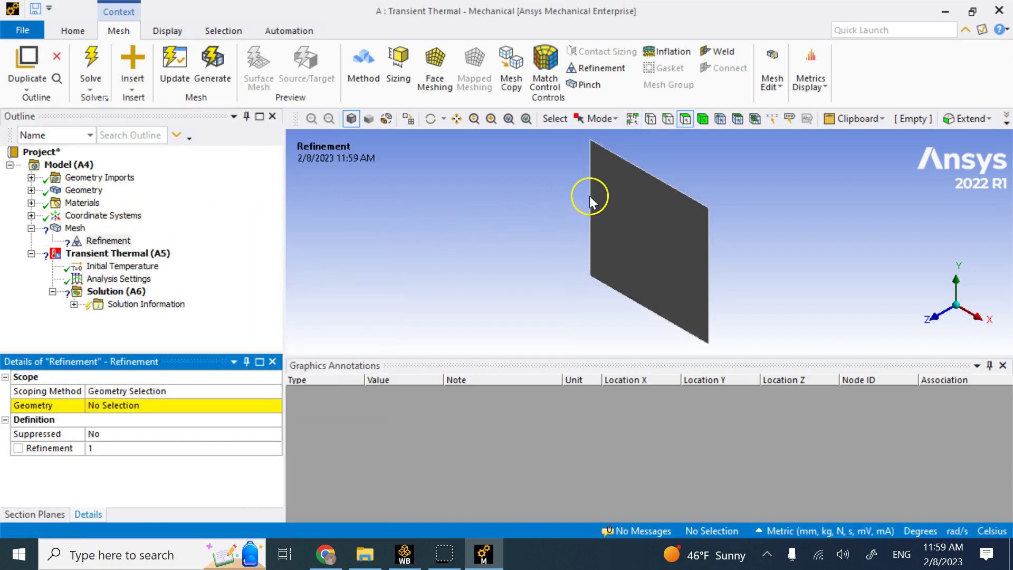
click(594, 200)
click(752, 233)
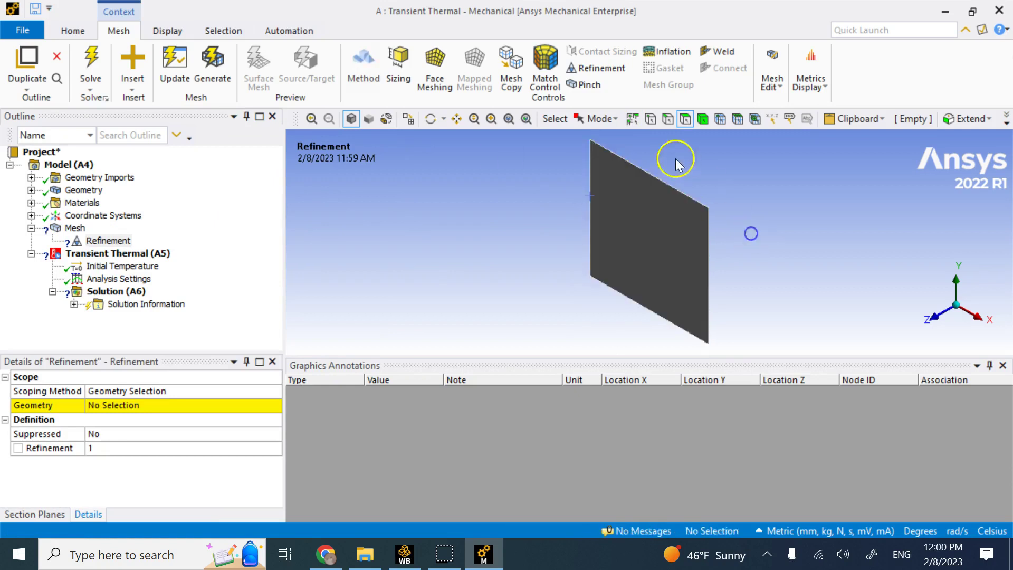
click(673, 190)
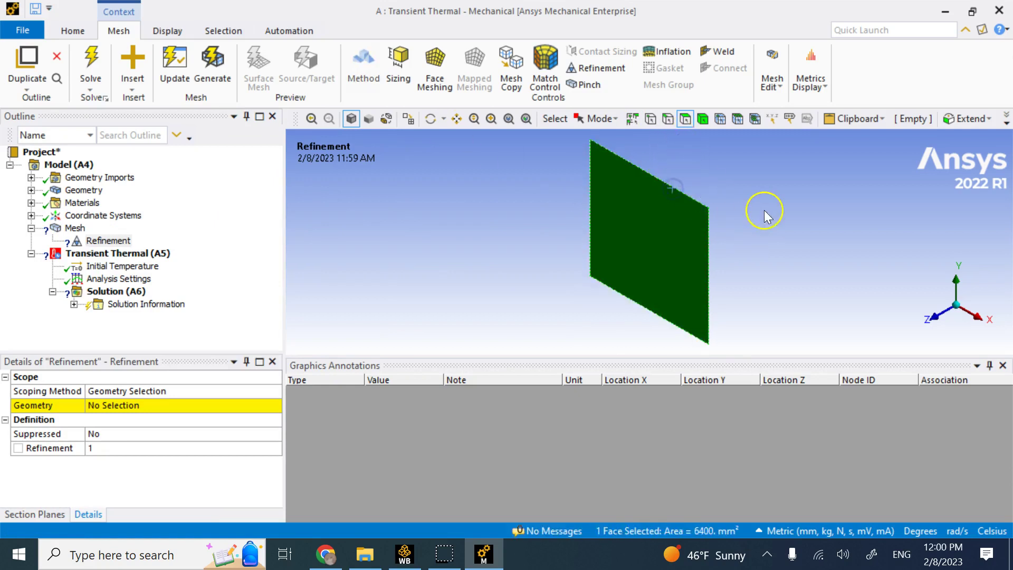
click(762, 210)
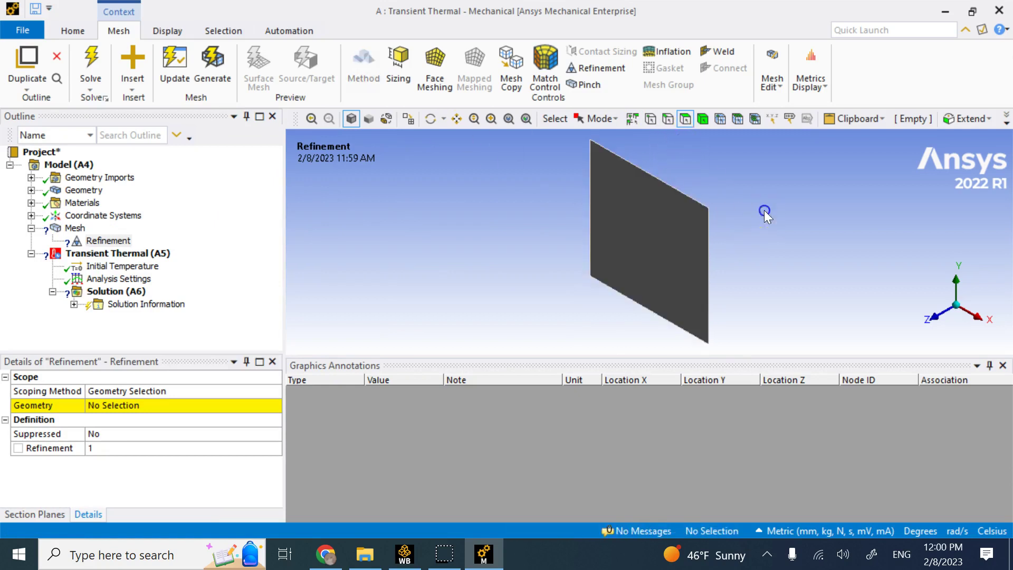
Scope the mesh refinement to all four edges of the square plate, using edge selection
click(668, 118)
click(666, 182)
ctrl+click(591, 195)
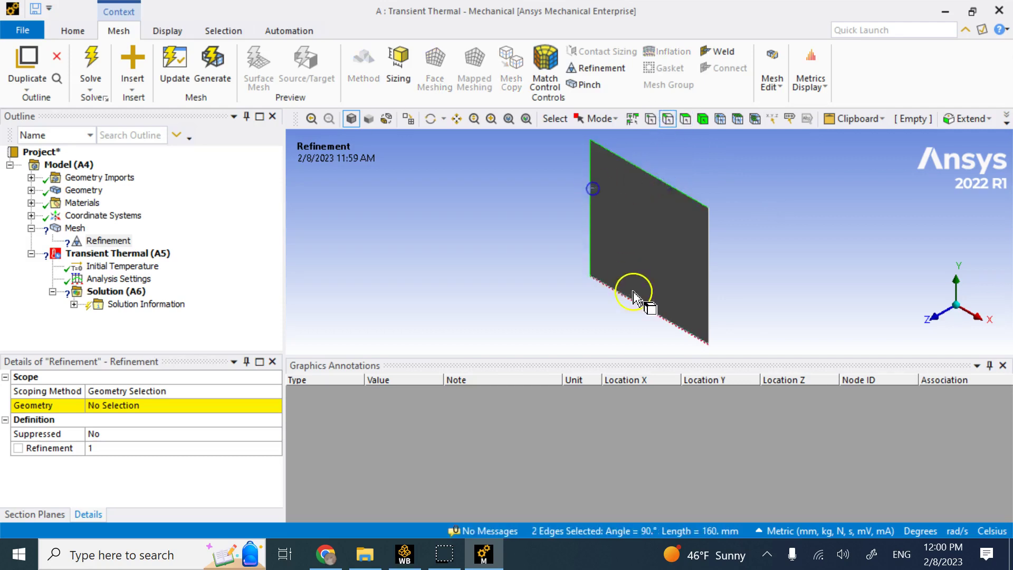
ctrl+click(640, 305)
ctrl+click(709, 288)
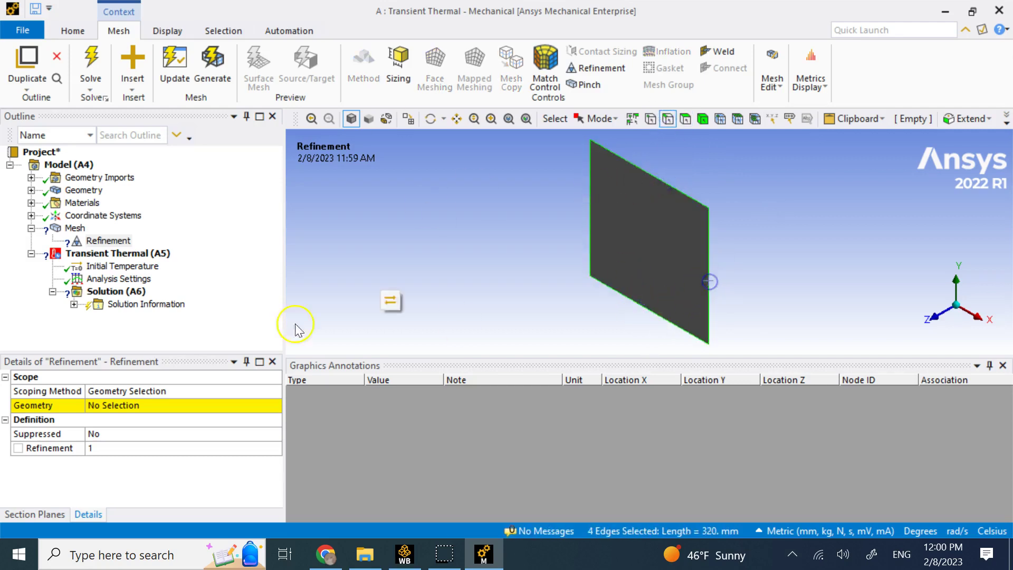
click(136, 405)
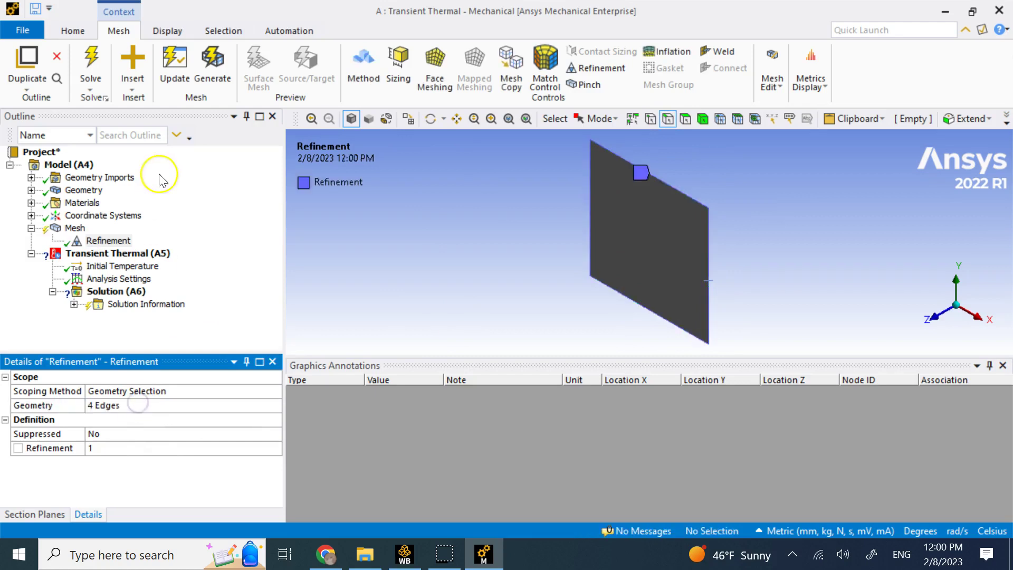
Update the mesh with the edge refinement and orient the view along the Z axis, facing the plate
right_click(79, 230)
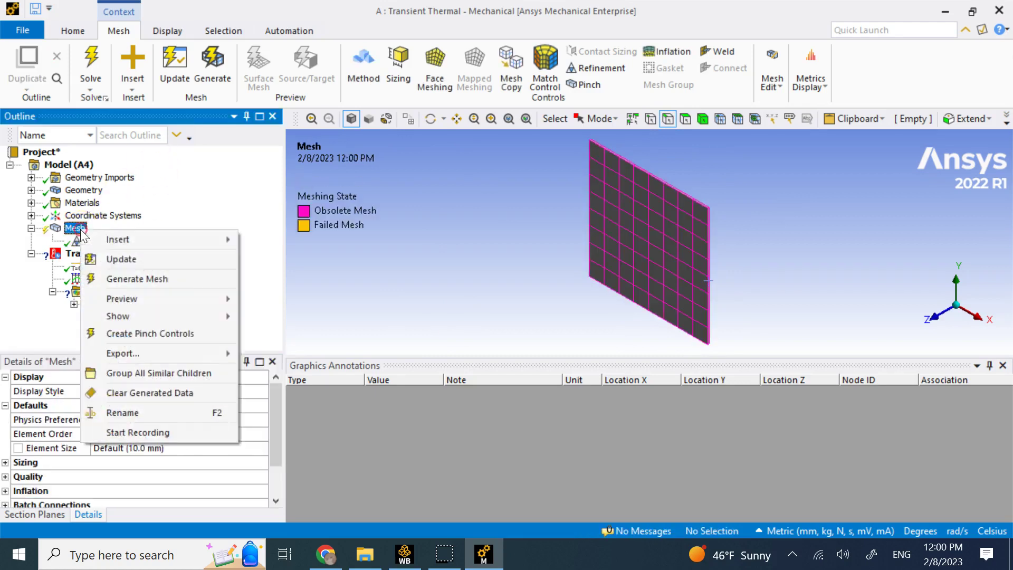
click(127, 259)
click(424, 241)
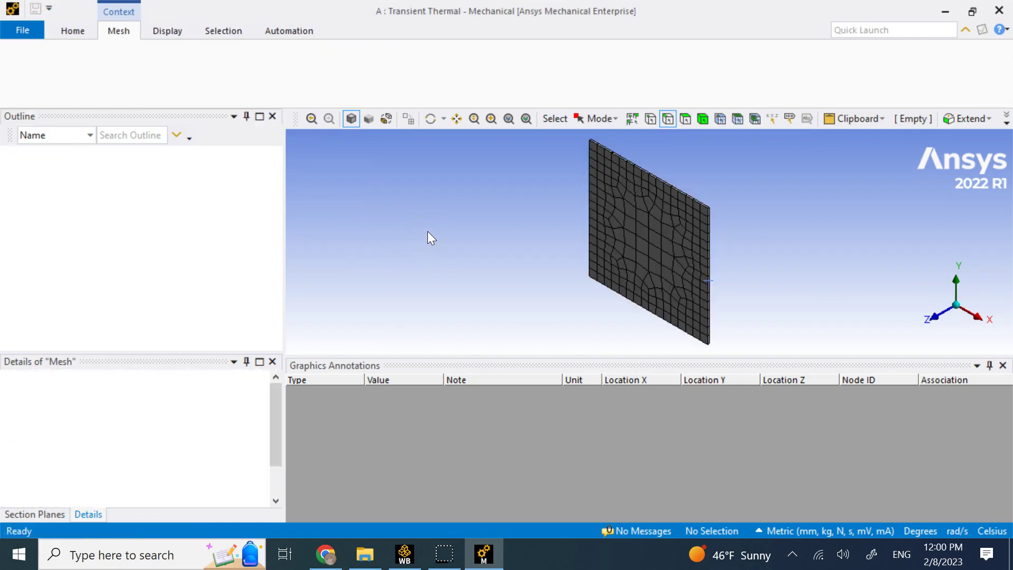
click(927, 321)
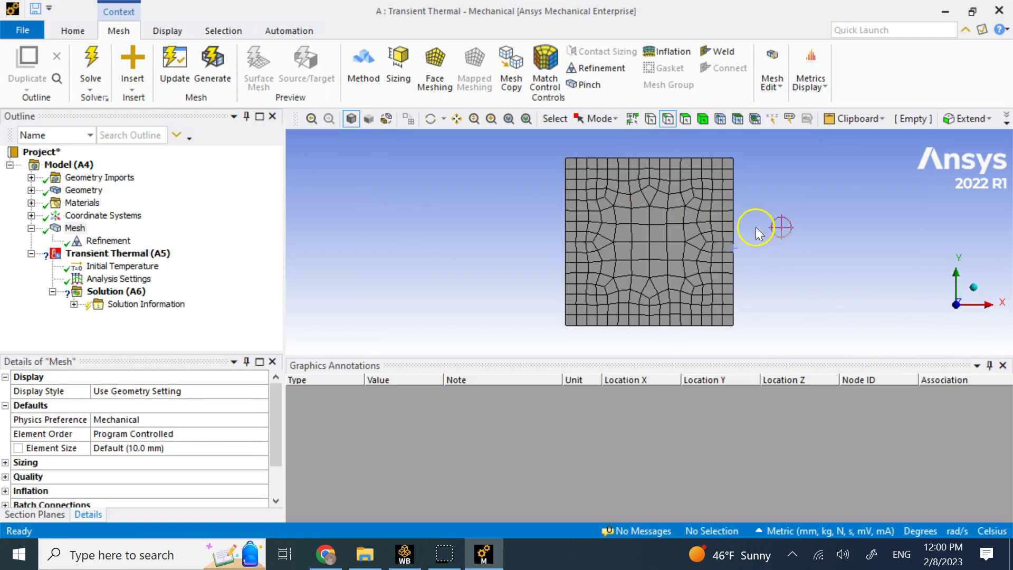
scroll(755, 224, up, 2)
scroll(751, 211, down, 1)
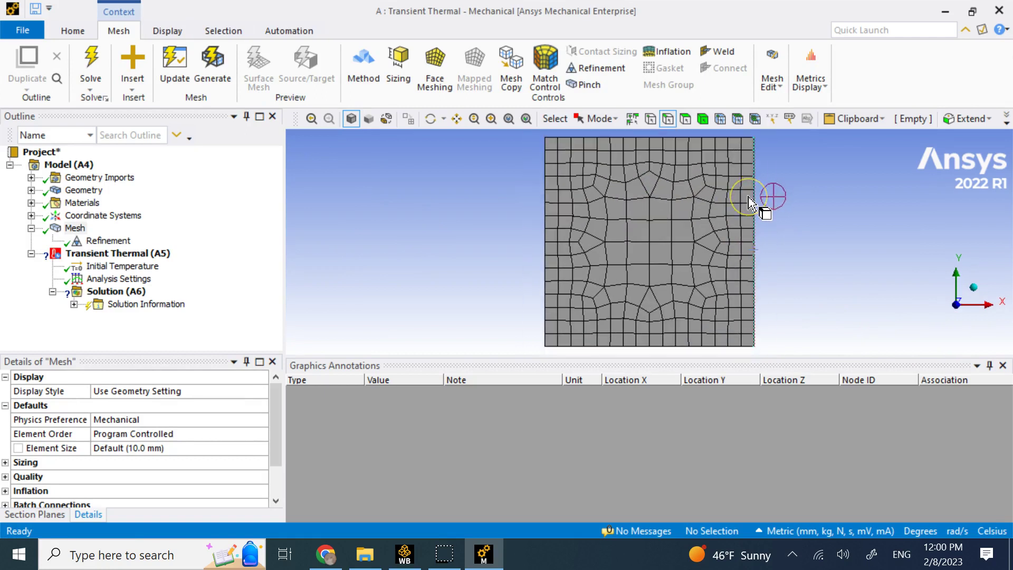
scroll(749, 202, down, 1)
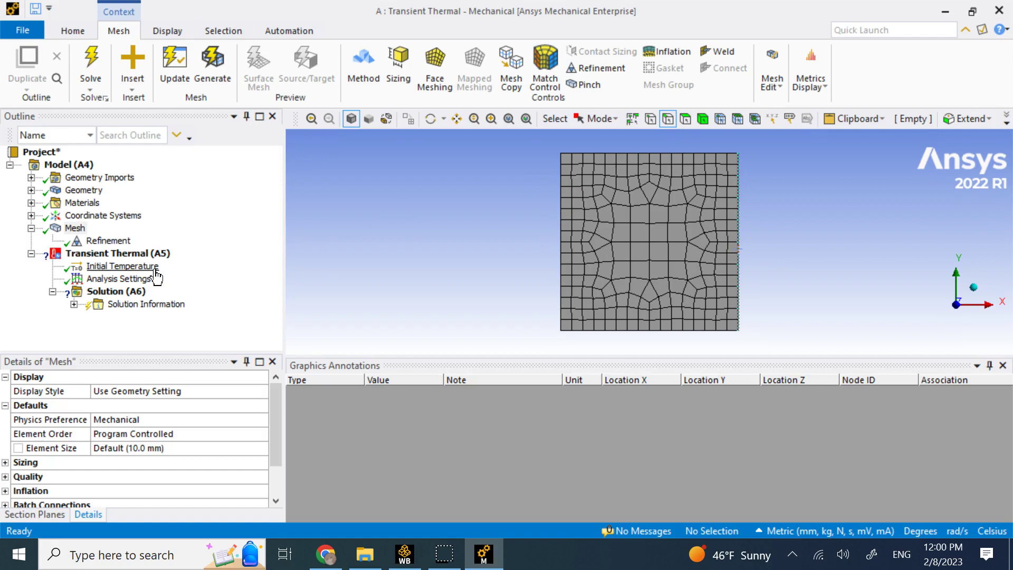
Set the uniform initial temperature of the transient thermal analysis to 20 °C
click(126, 254)
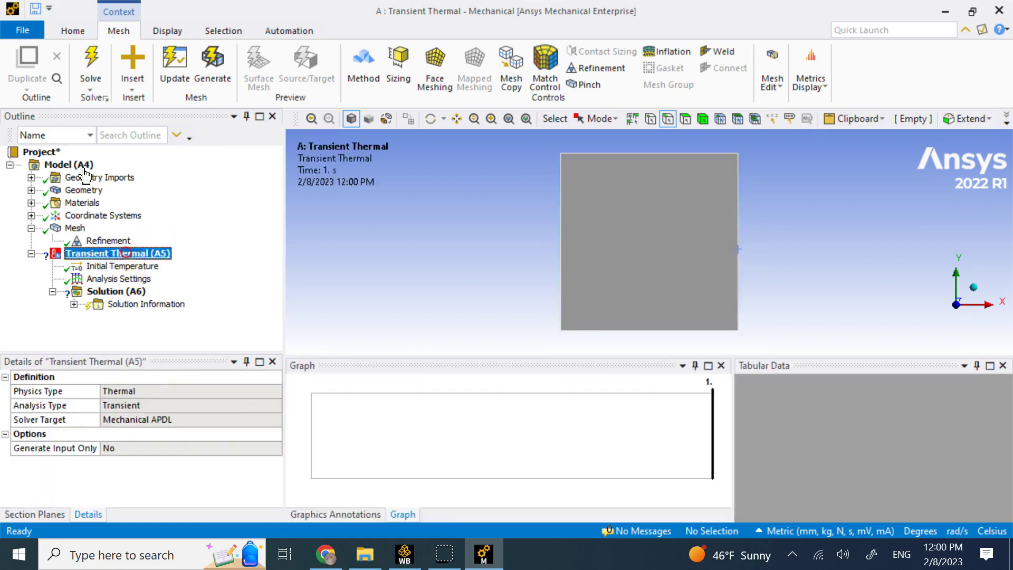
right_click(130, 257)
click(108, 267)
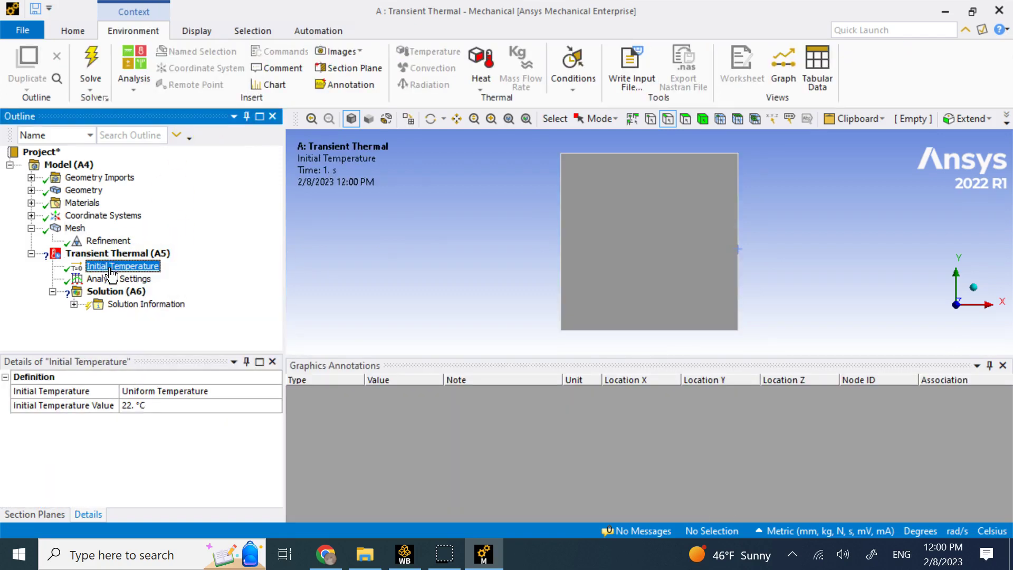
click(182, 402)
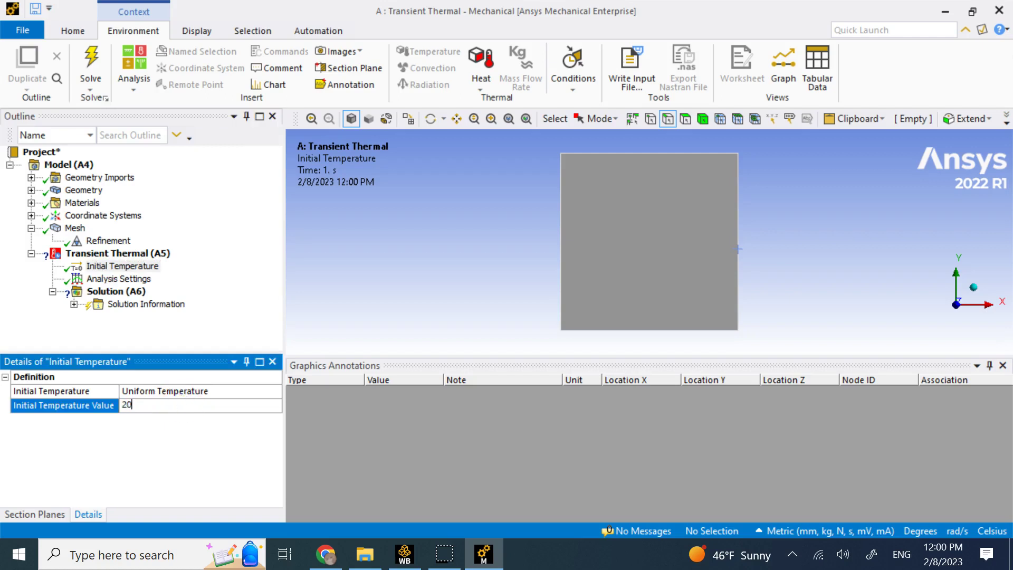
click(192, 256)
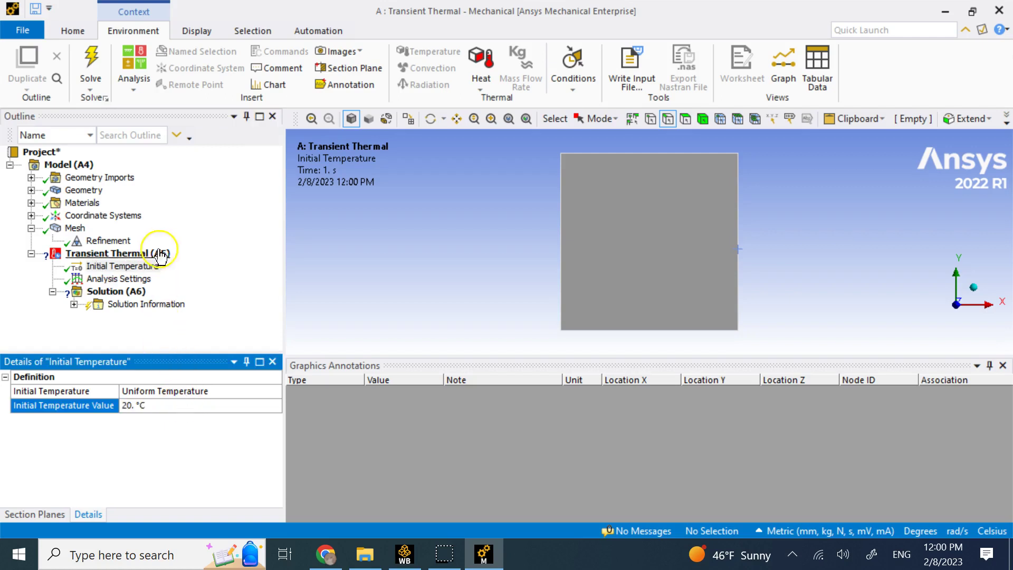
Add a Temperature boundary condition of 100 °C scoped to the plate's left edge
right_click(155, 254)
click(203, 262)
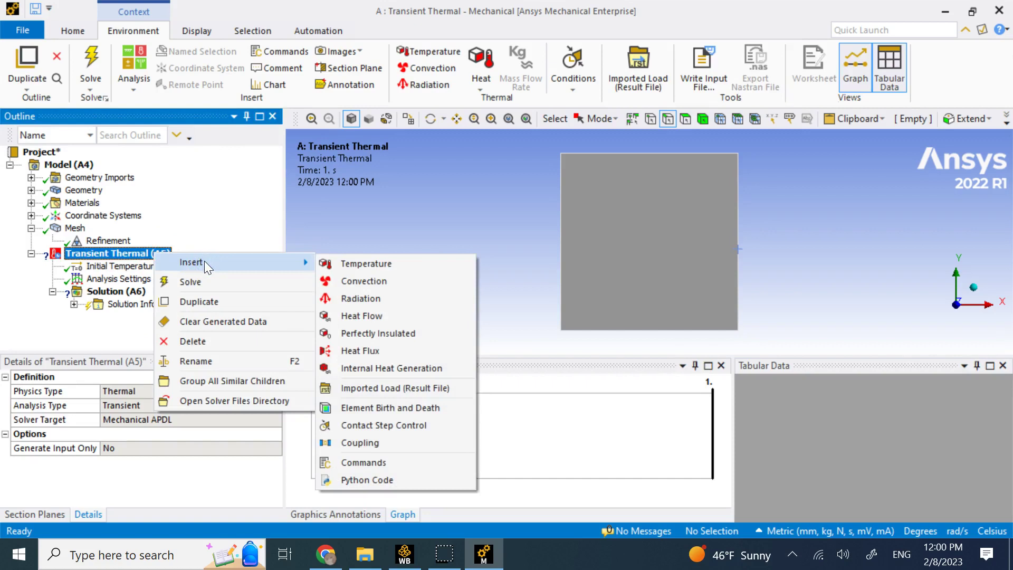
click(366, 264)
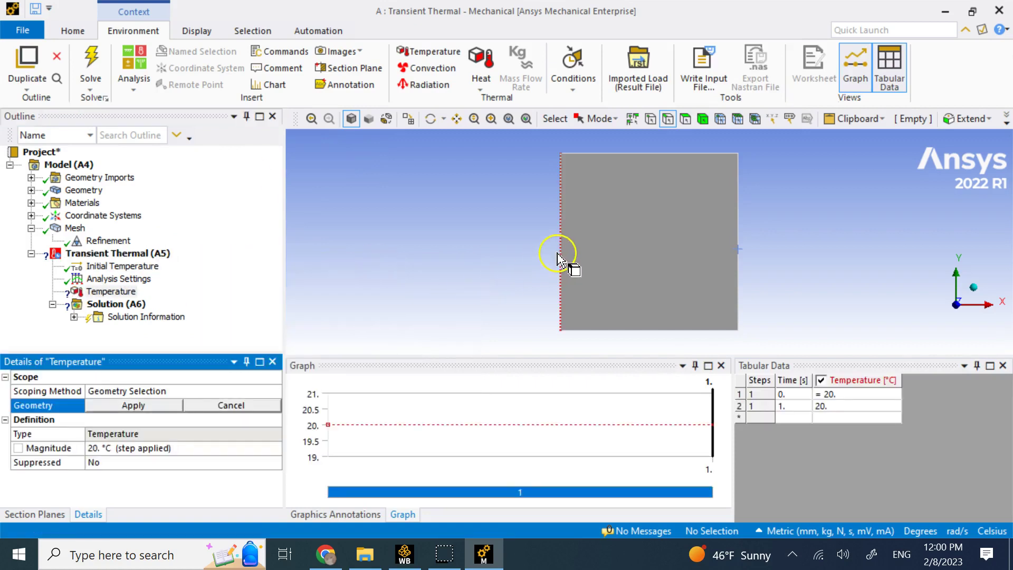
click(560, 256)
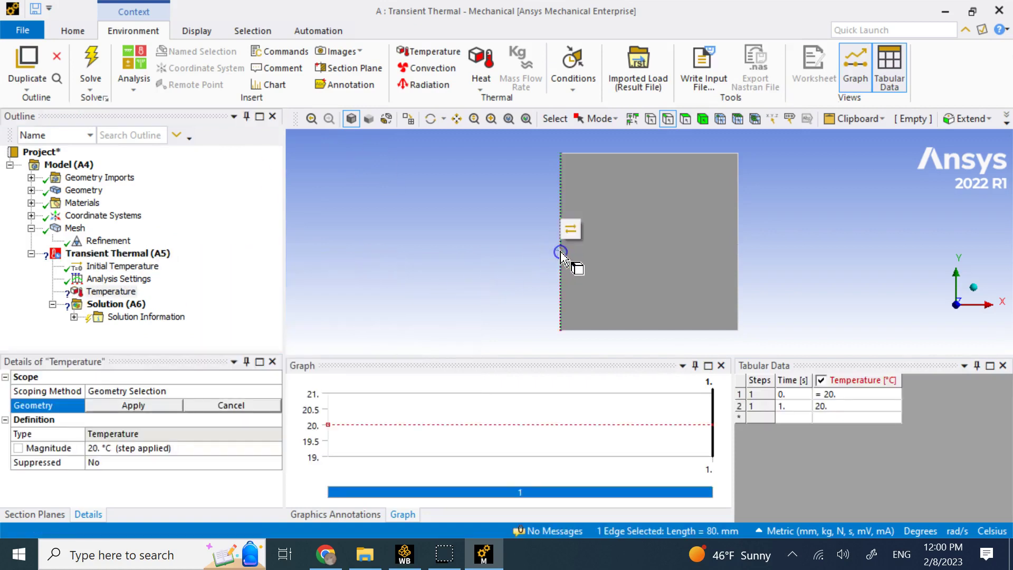
click(119, 448)
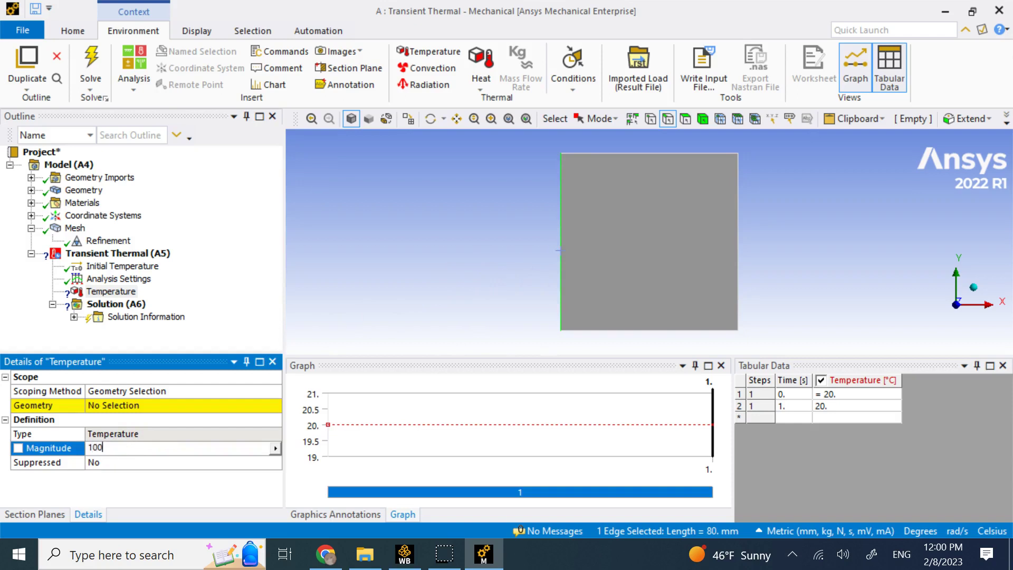
text(100)
click(140, 406)
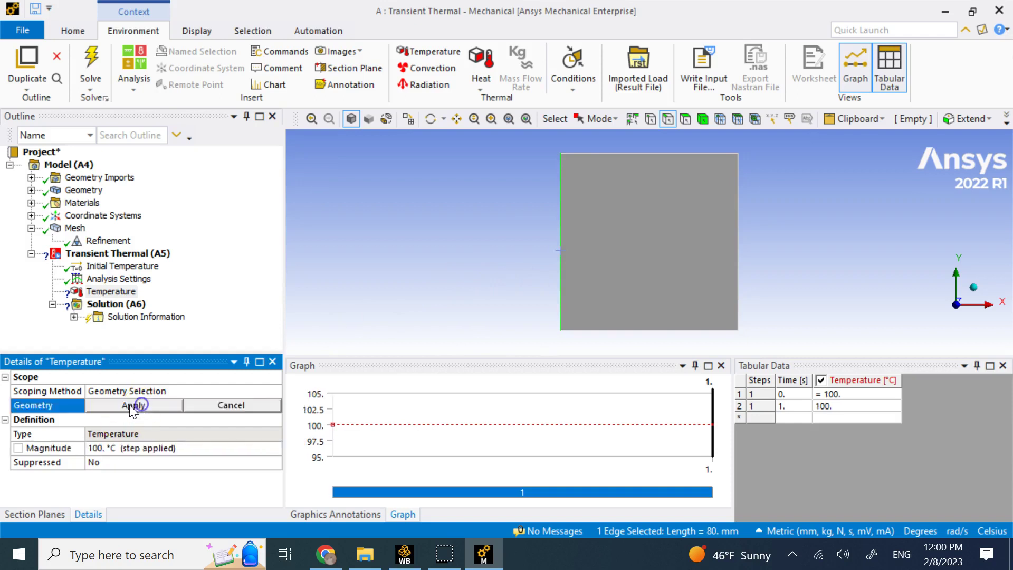
click(103, 405)
click(348, 329)
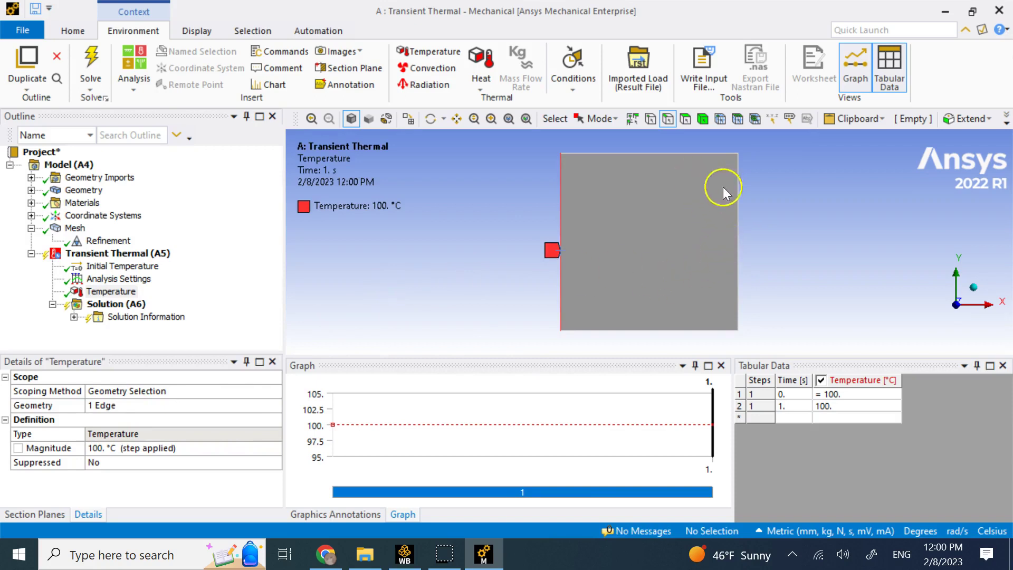
Apply a Perfectly Insulated condition to the plate's right edge
click(739, 201)
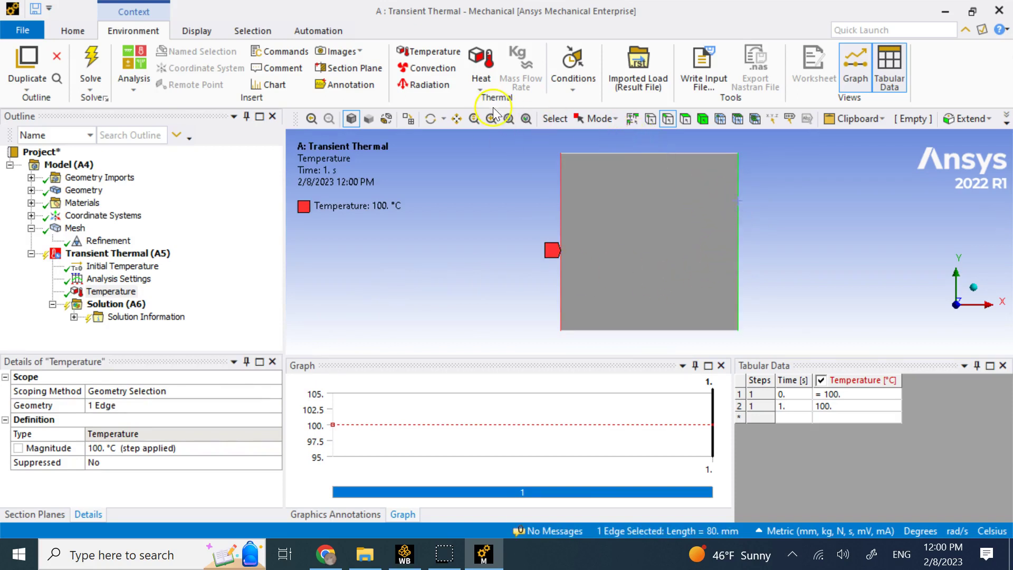
click(481, 71)
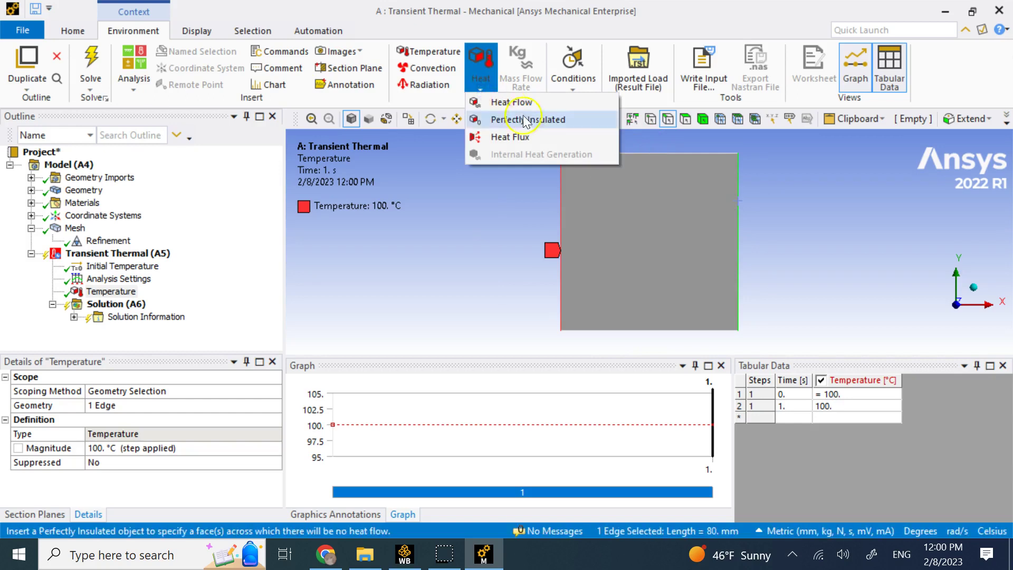
click(525, 119)
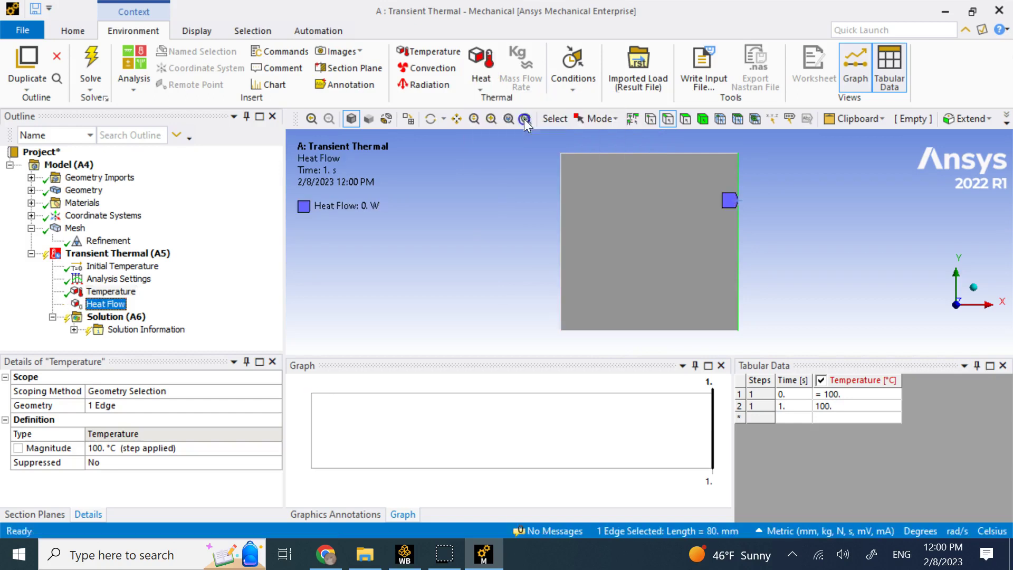
click(417, 262)
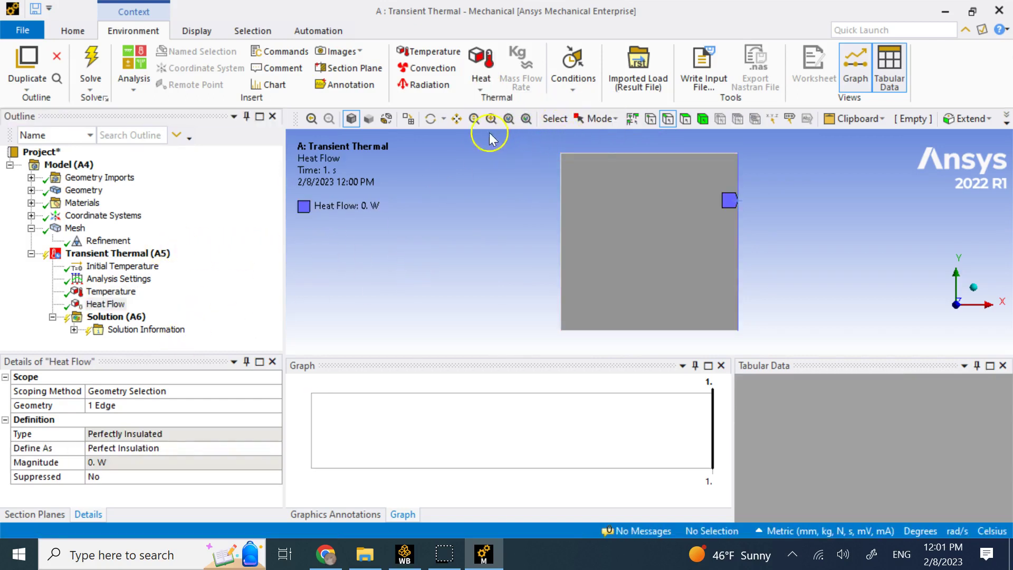
Apply convection to the plate's top and bottom edges with a film coefficient of 10 W/mm²·°C and an ambient temperature of 25 °C
click(606, 154)
ctrl+click(631, 330)
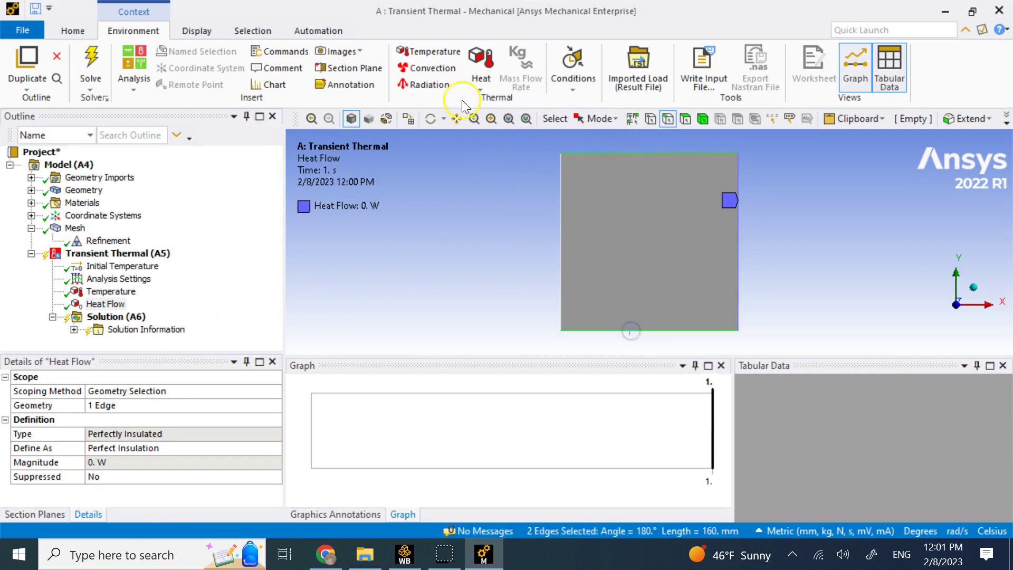
click(429, 68)
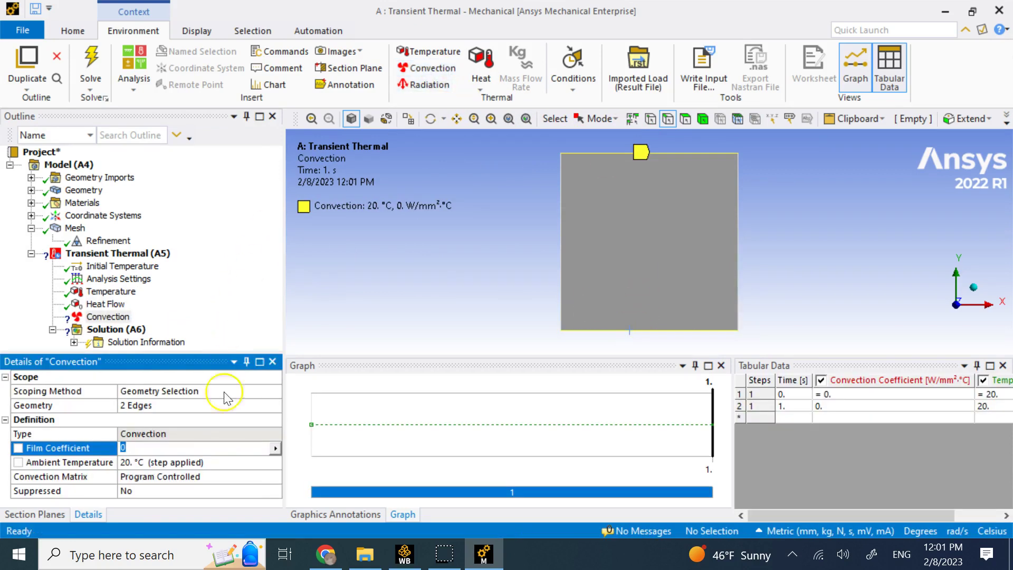
text(1)
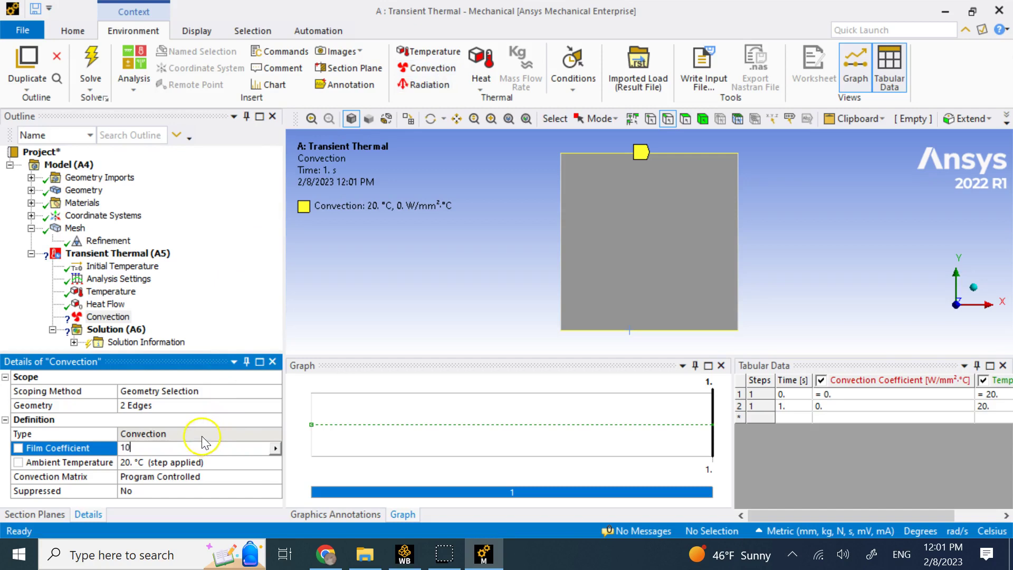
text(0)
key(Return)
click(173, 467)
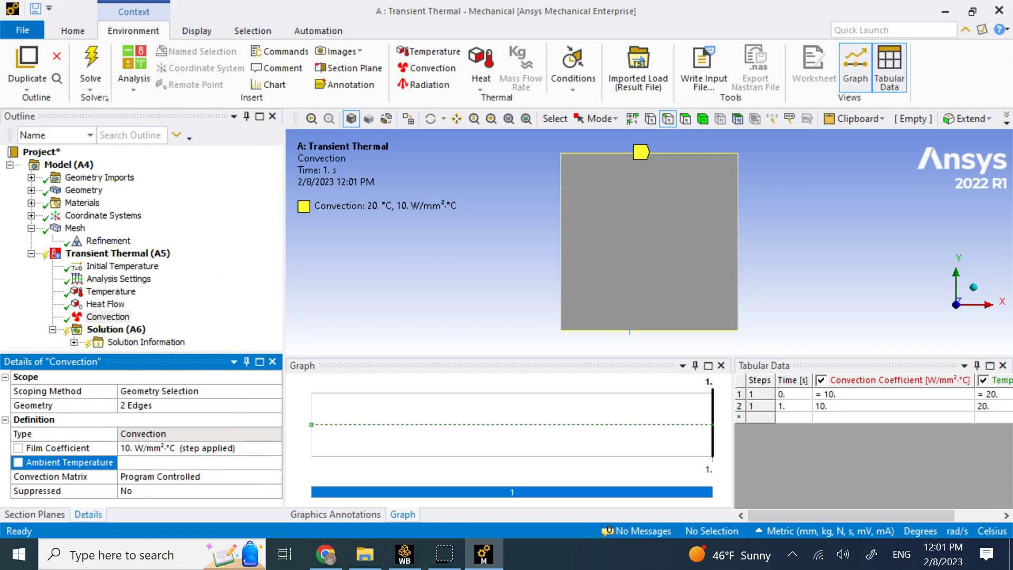
text(25)
key(Return)
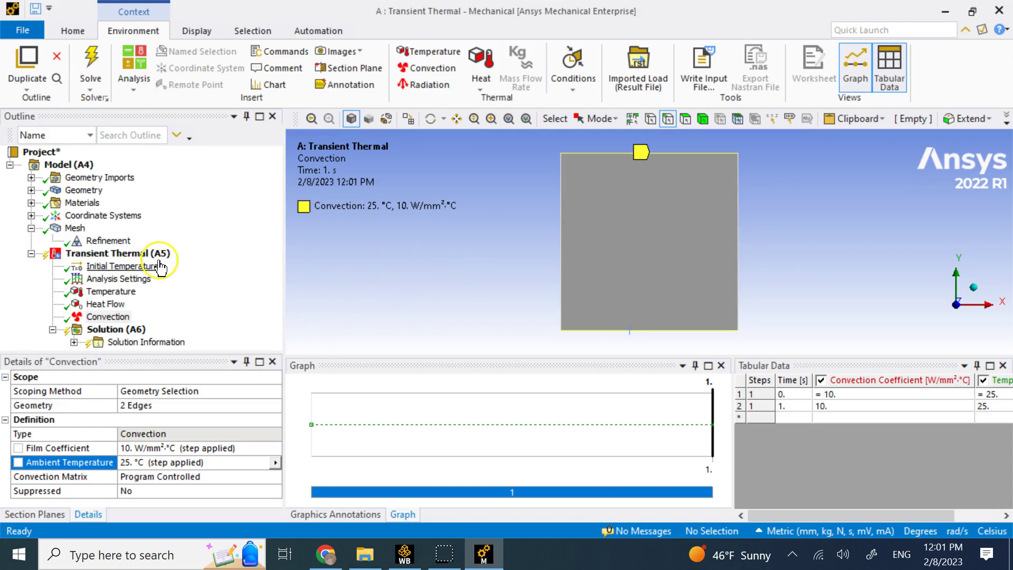
Insert a Temperature result for all bodies under the solution
right_click(103, 329)
mouse_move(167, 334)
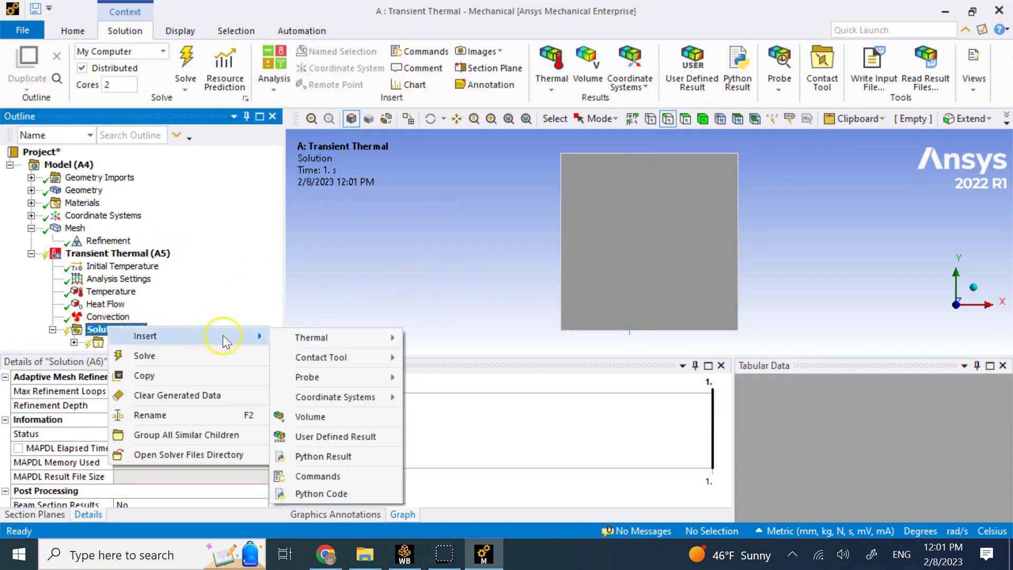
mouse_move(298, 336)
click(446, 341)
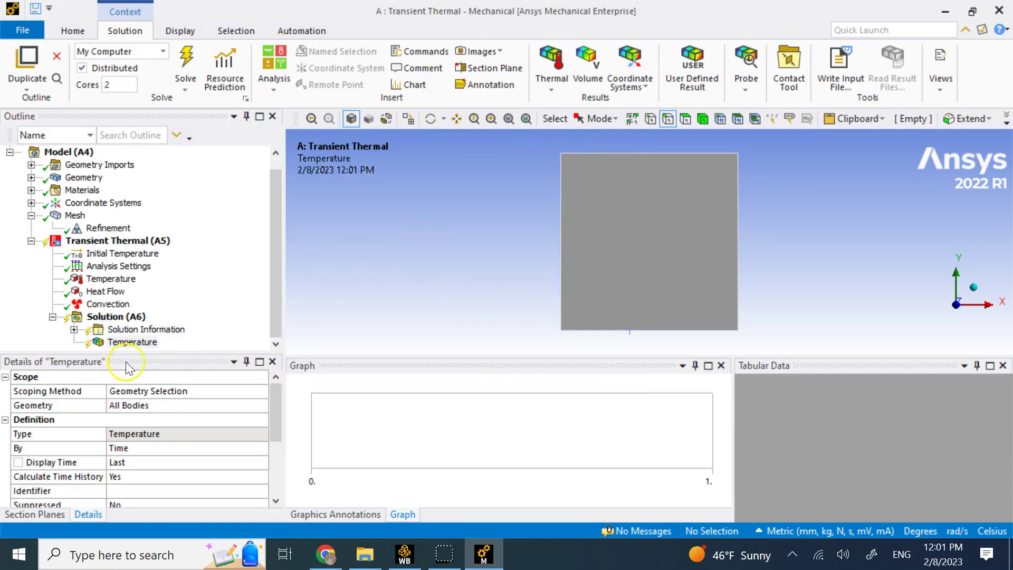
Insert a Directional Heat Flux result scoped to the plate's top edge, with its orientation set to Y Axis
right_click(133, 318)
mouse_move(174, 331)
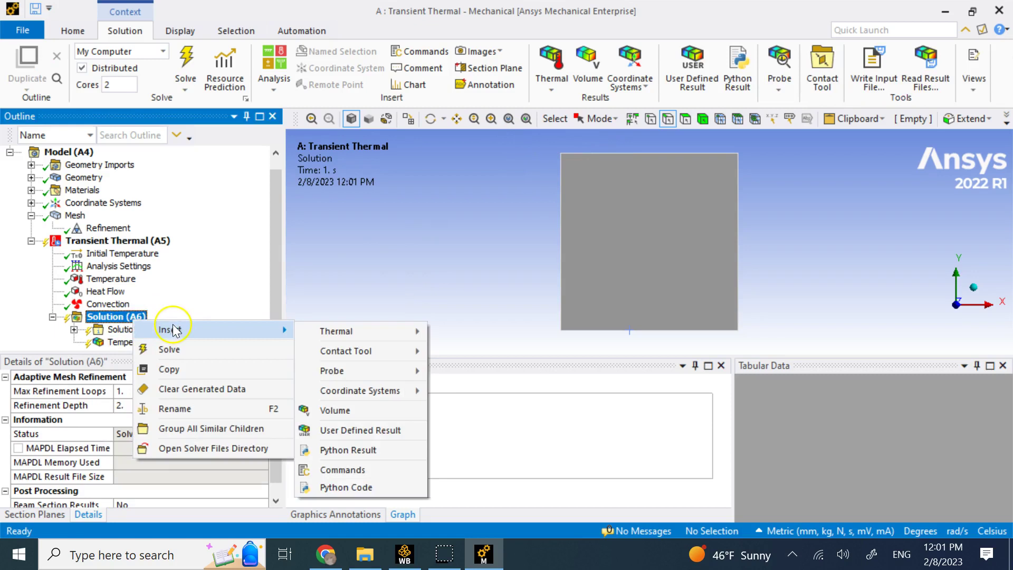
mouse_move(299, 344)
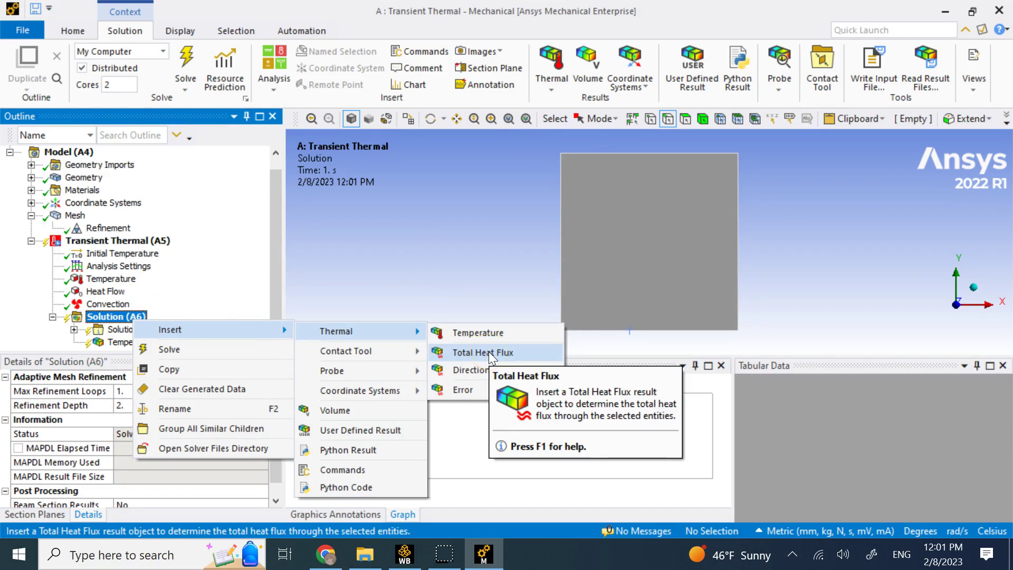
click(472, 370)
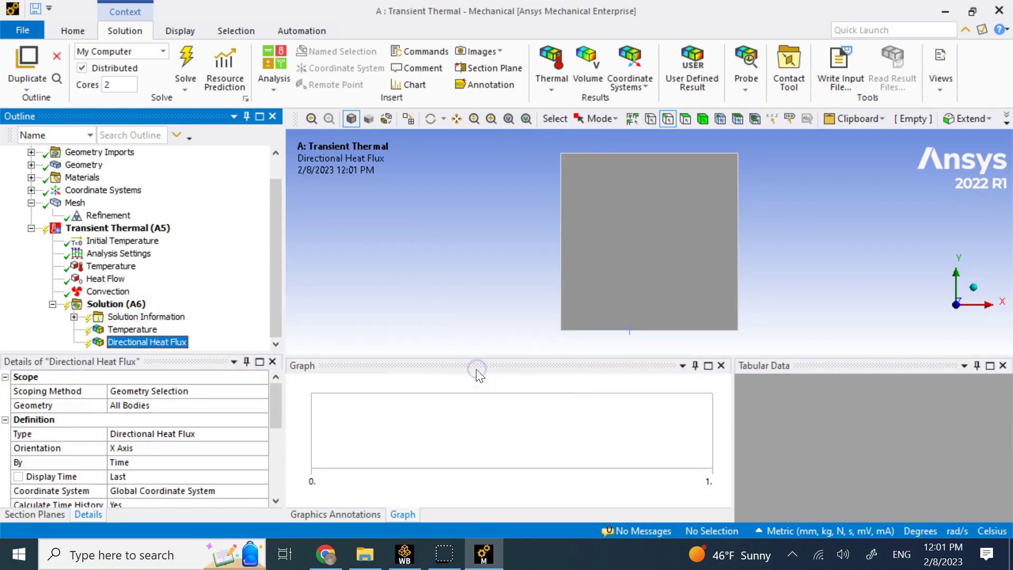
click(182, 404)
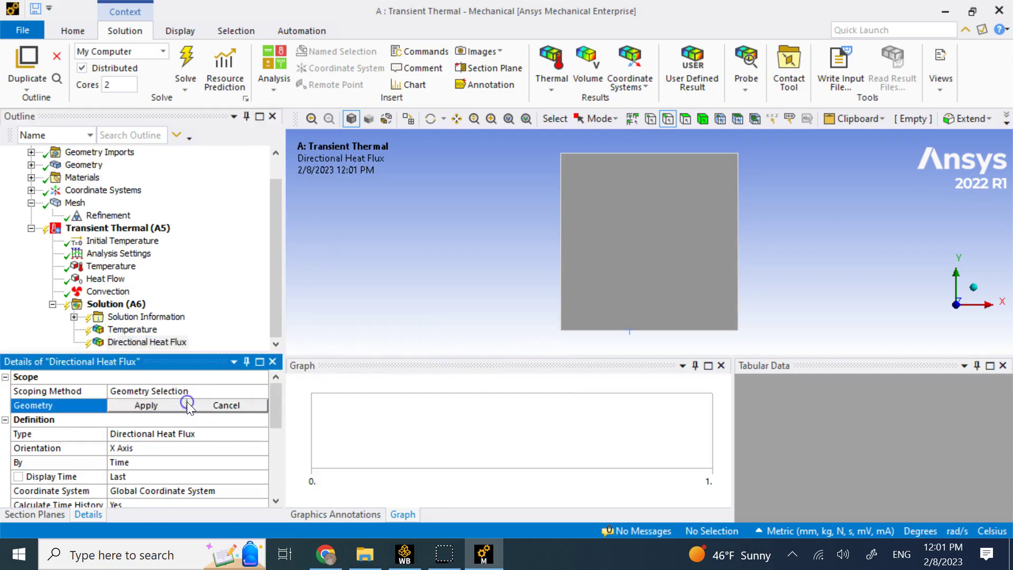
click(590, 154)
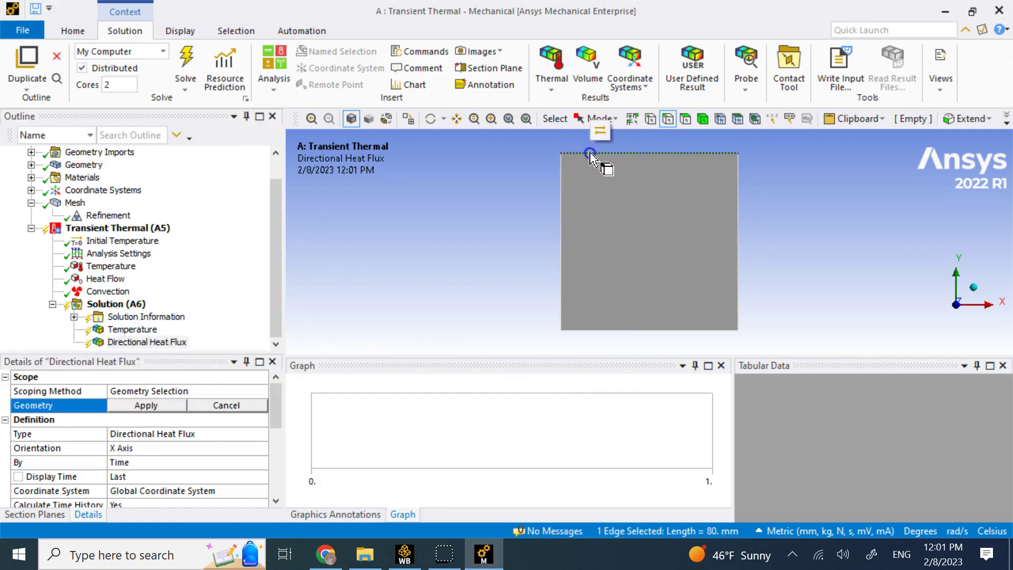
click(151, 405)
click(232, 448)
click(262, 448)
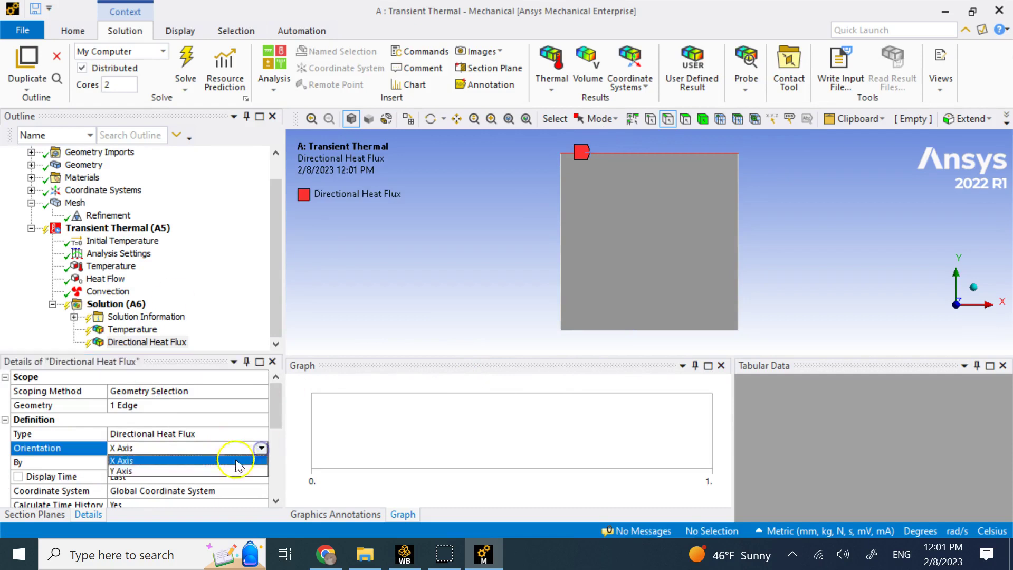
click(215, 473)
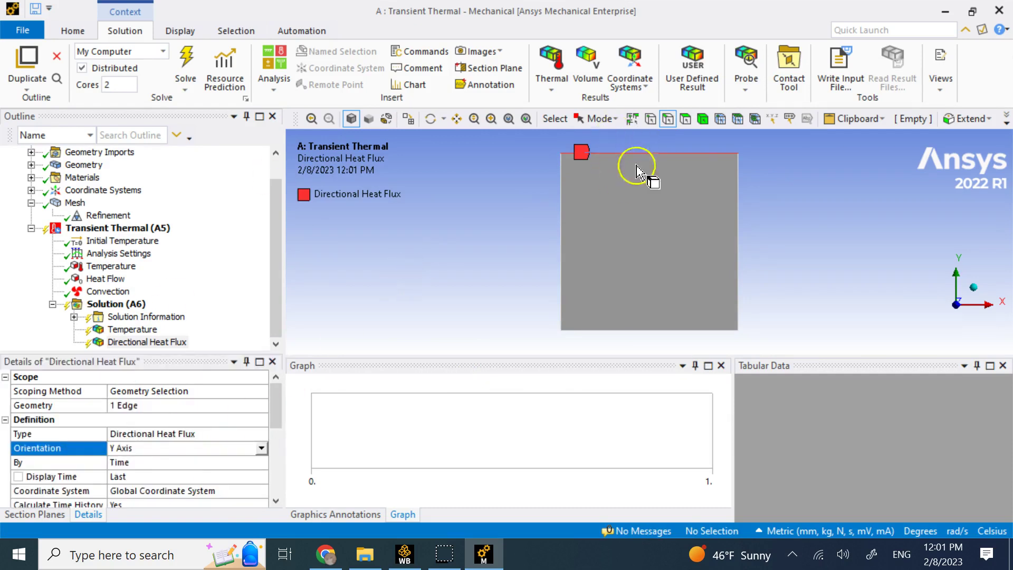
Insert a second Temperature result under the solution
click(122, 306)
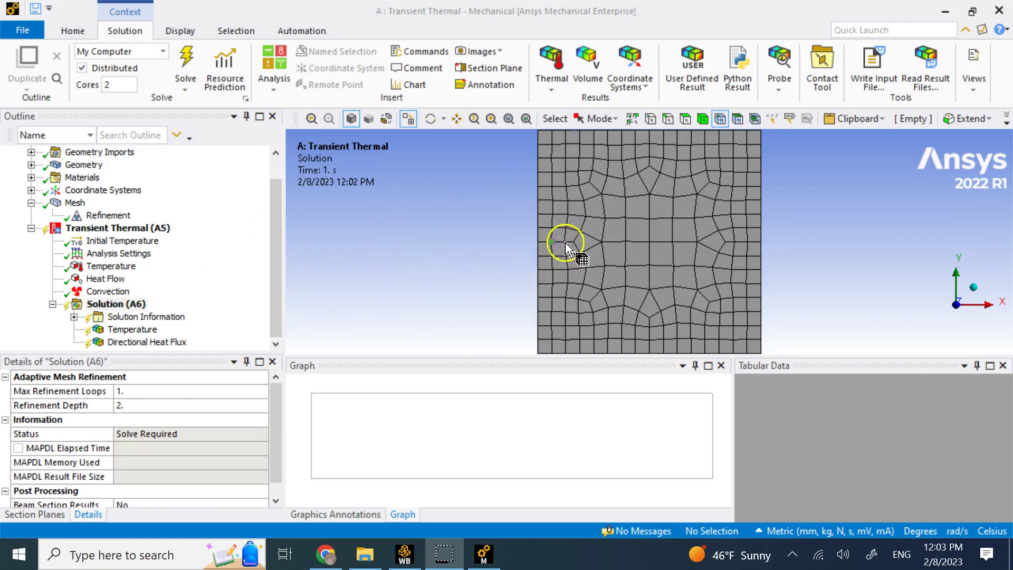
click(116, 305)
right_click(135, 306)
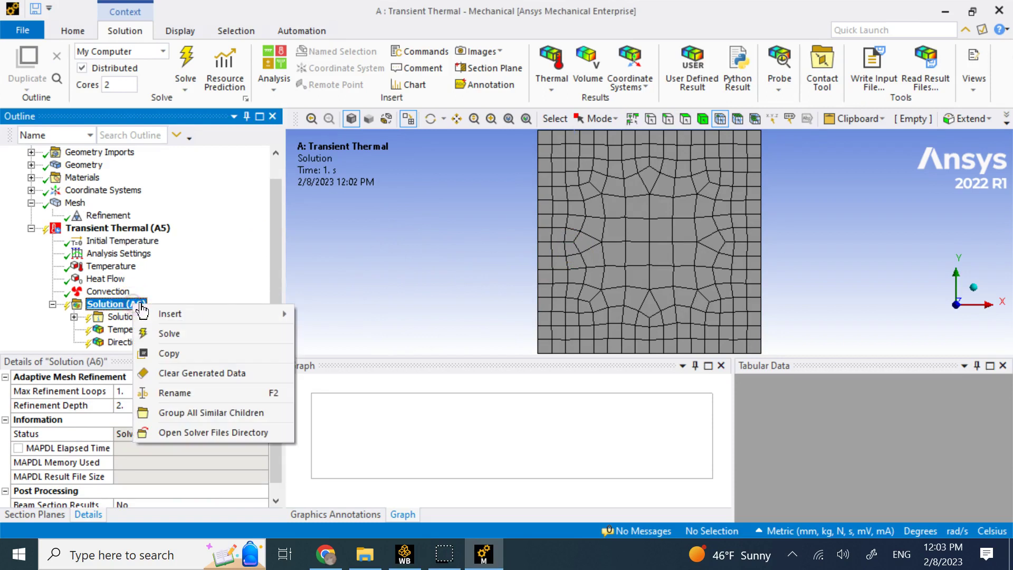
mouse_move(285, 315)
mouse_move(386, 319)
click(467, 316)
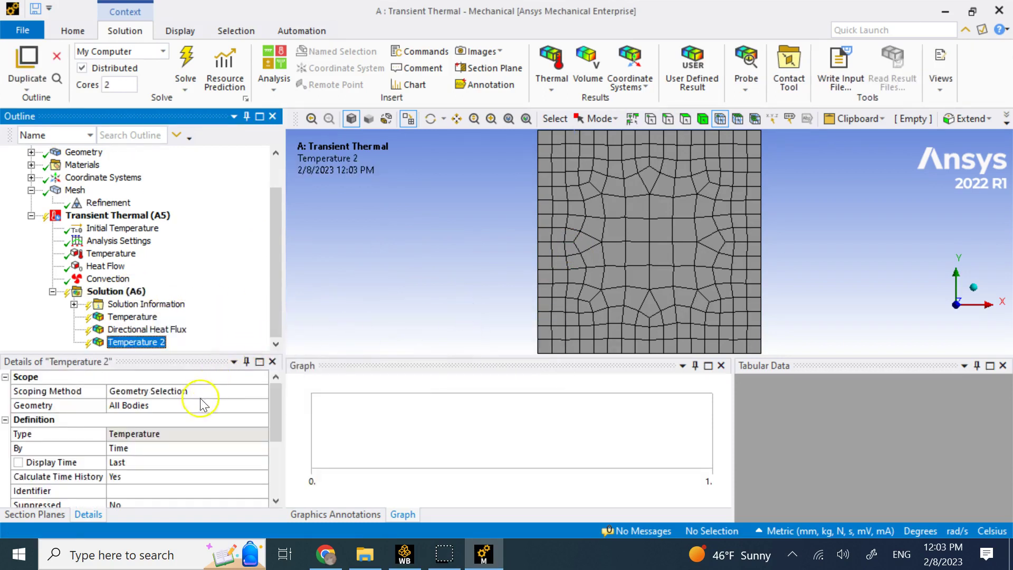
Scope the second Temperature result to a single mesh node at mid-height near the plate's left edge, using node selection
click(161, 405)
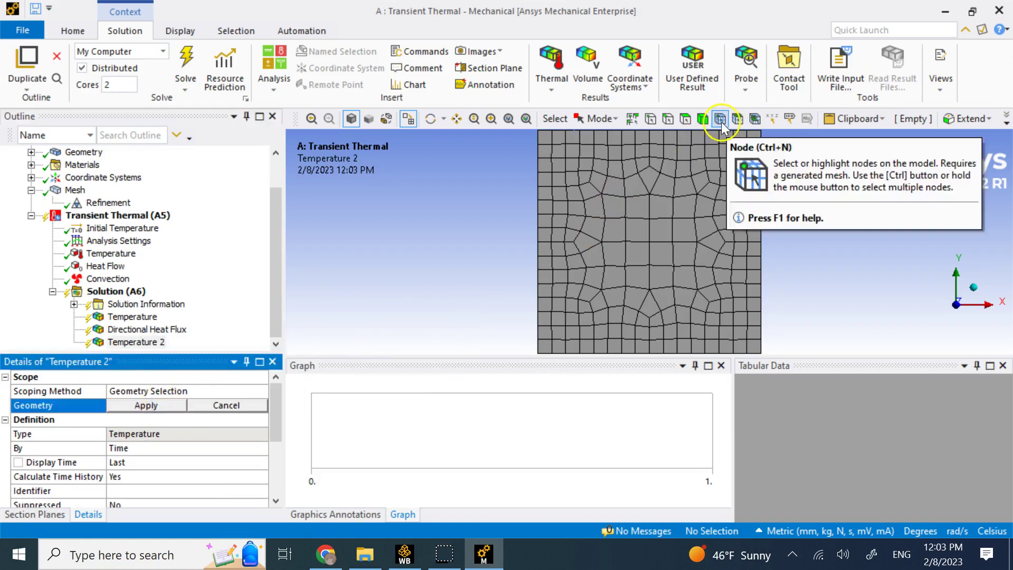
click(738, 118)
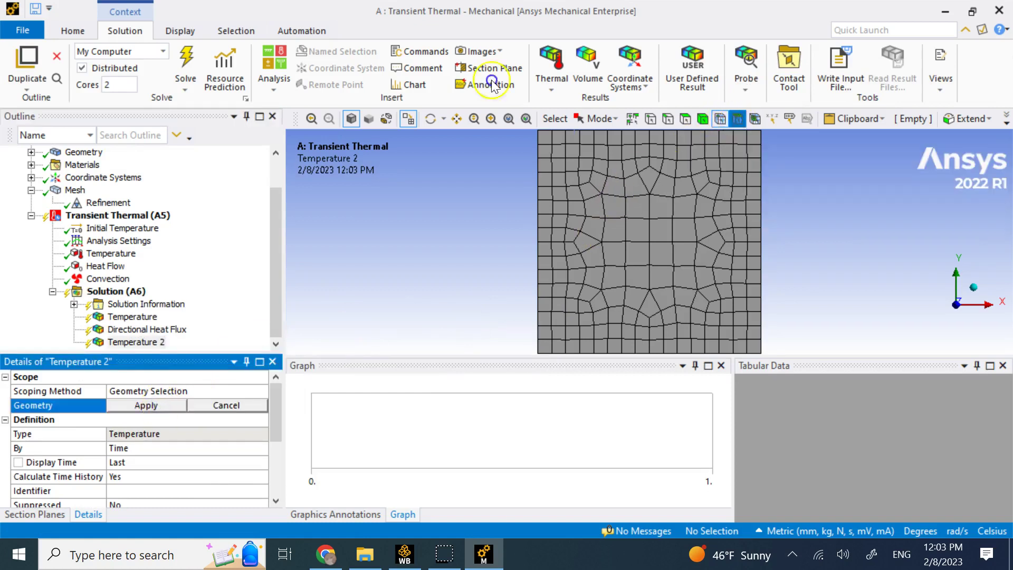
click(720, 120)
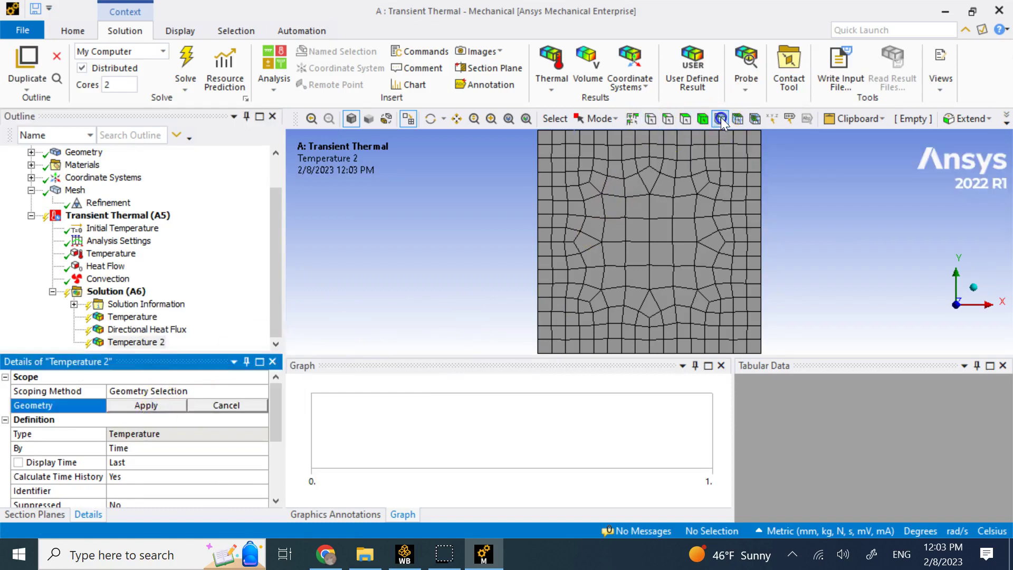
click(577, 242)
click(177, 407)
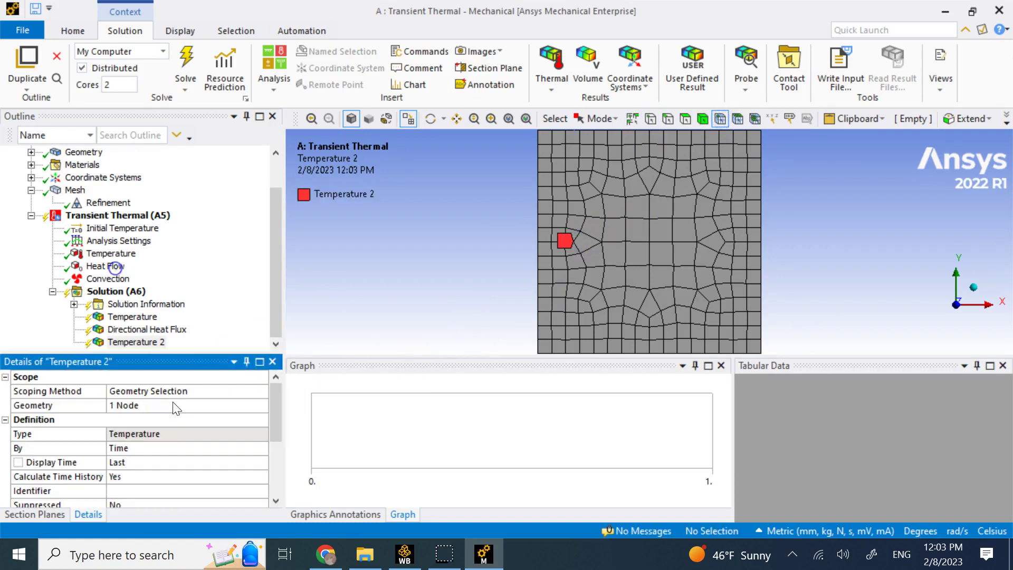
Rename the second Temperature result, scoped to the single mesh node, as Temperature node
right_click(143, 341)
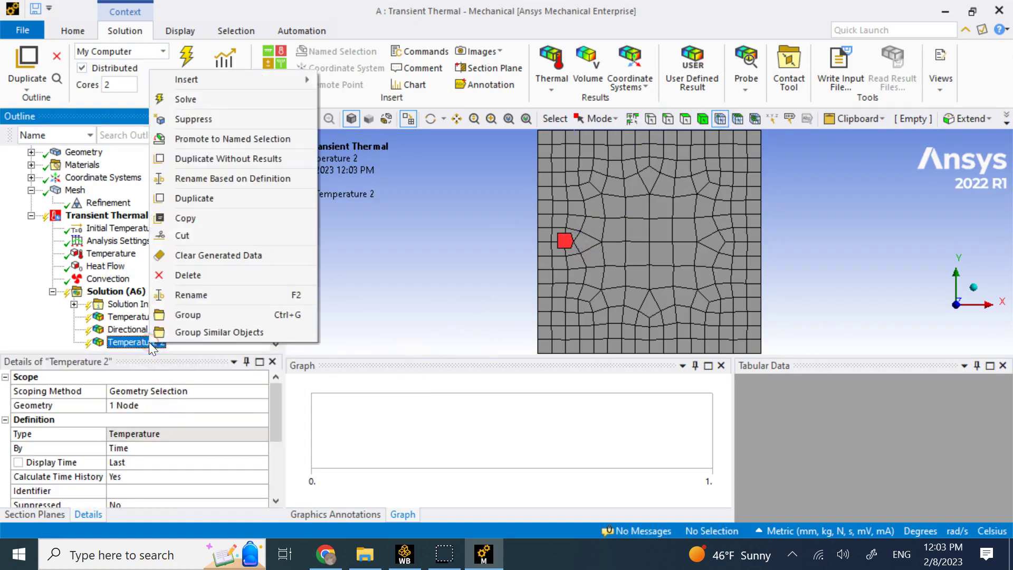
click(222, 292)
key(End)
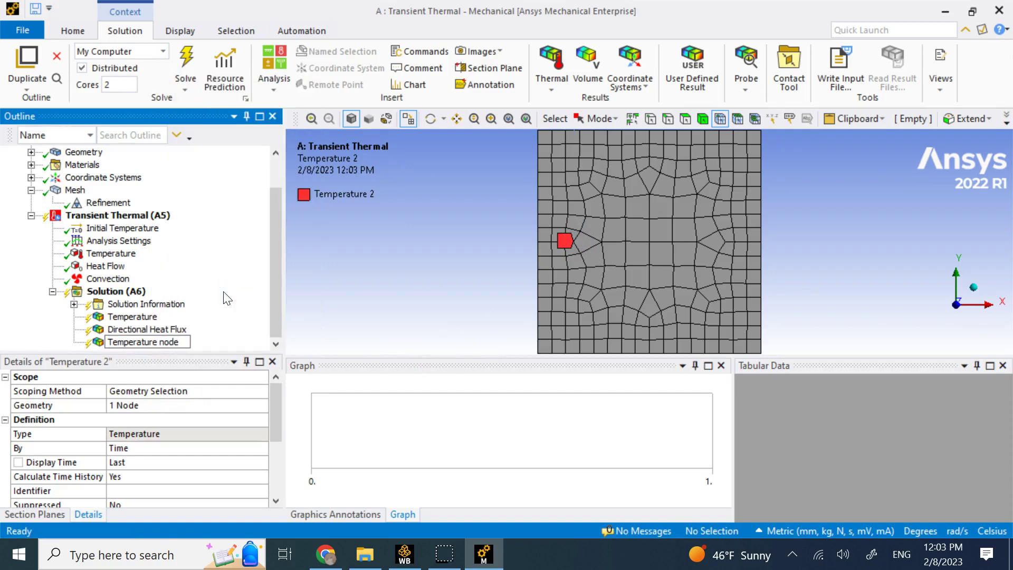
click(390, 285)
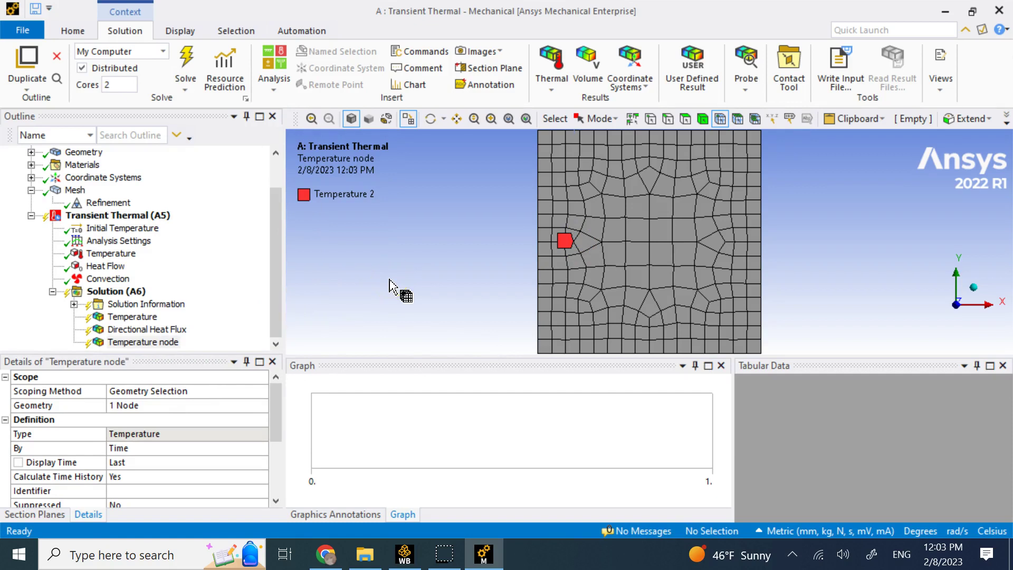
Solve the transient analysis and examine the Temperature node result's time history in an enlarged graph
click(185, 66)
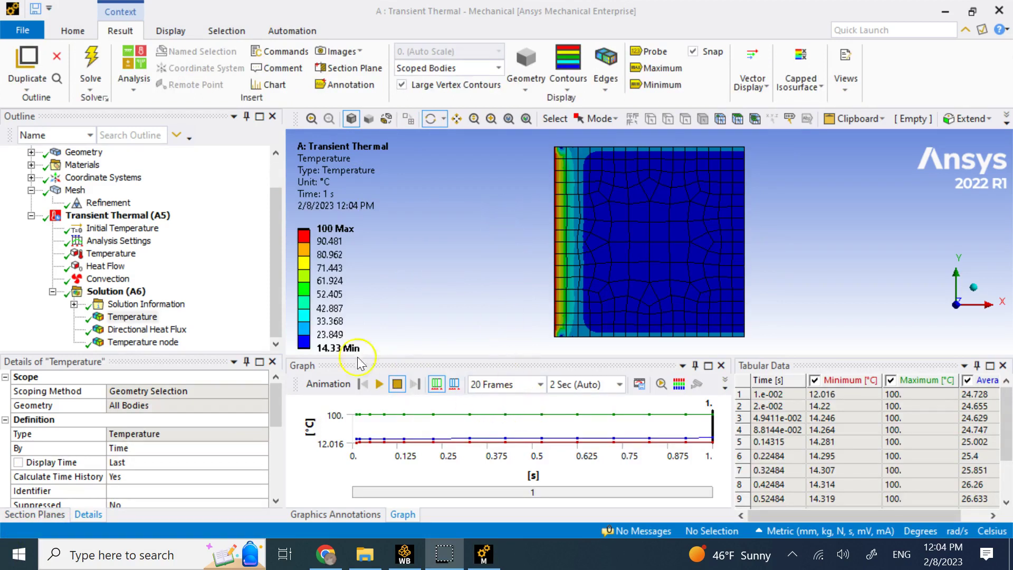
click(143, 342)
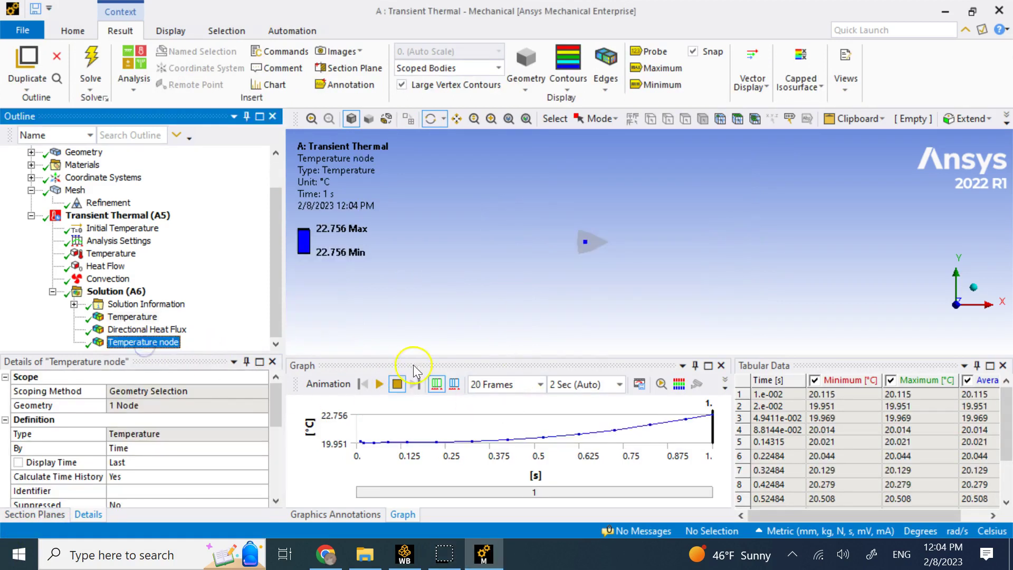
drag(414, 357, 414, 294)
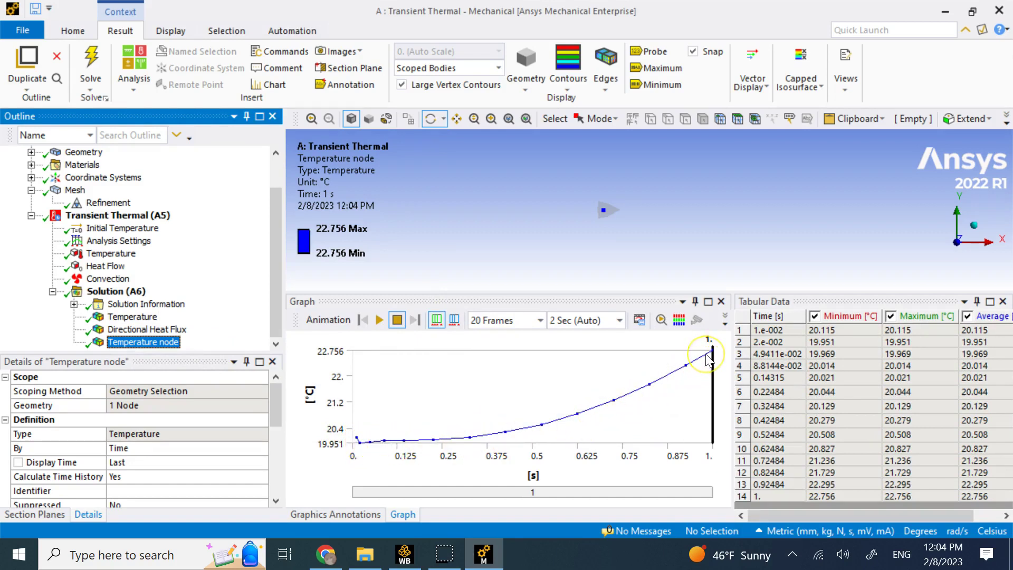
click(706, 461)
Set the Step End Time in the analysis settings to 100 s and solve the analysis again
click(108, 293)
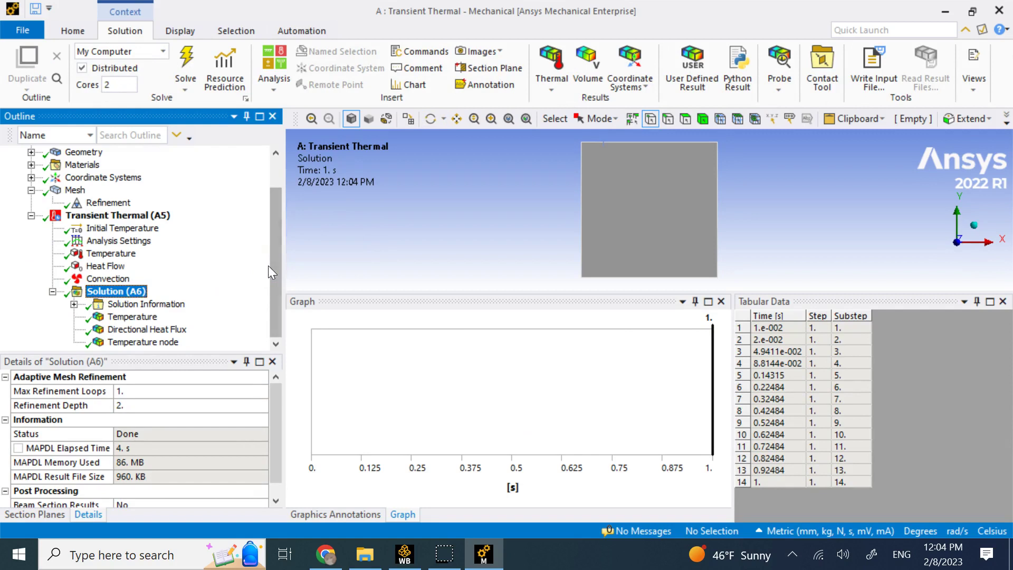
click(142, 239)
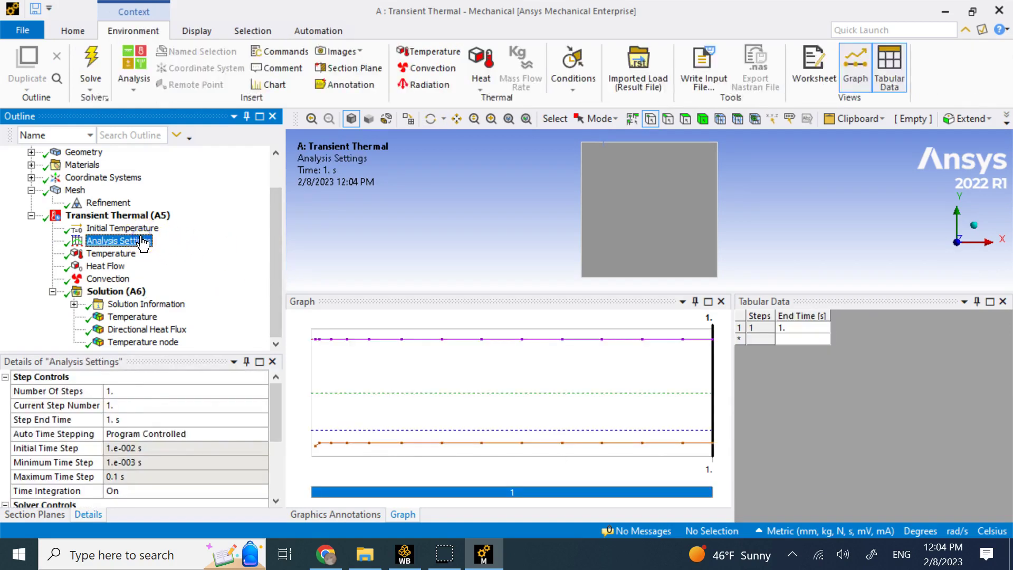
click(168, 419)
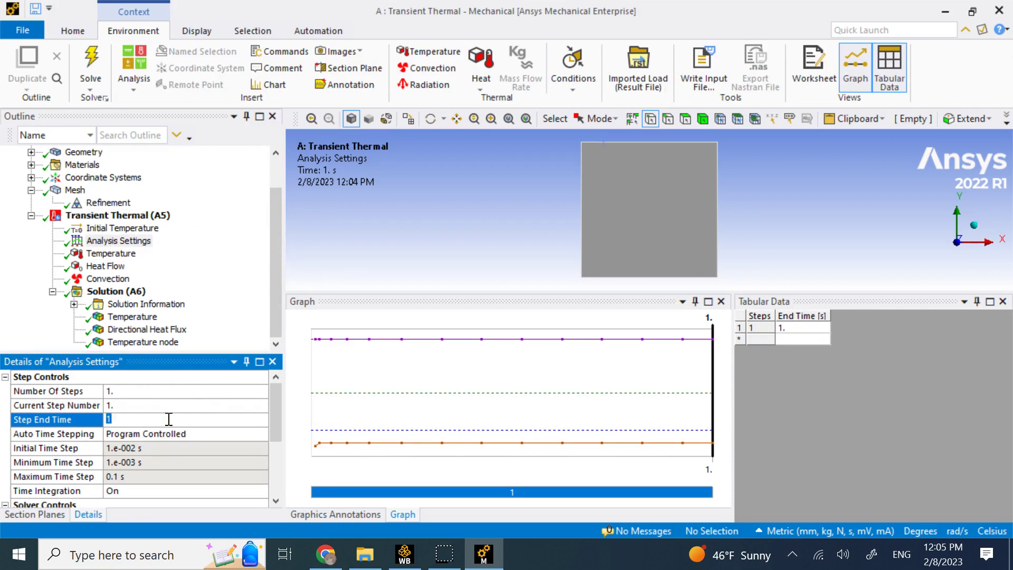
key(Return)
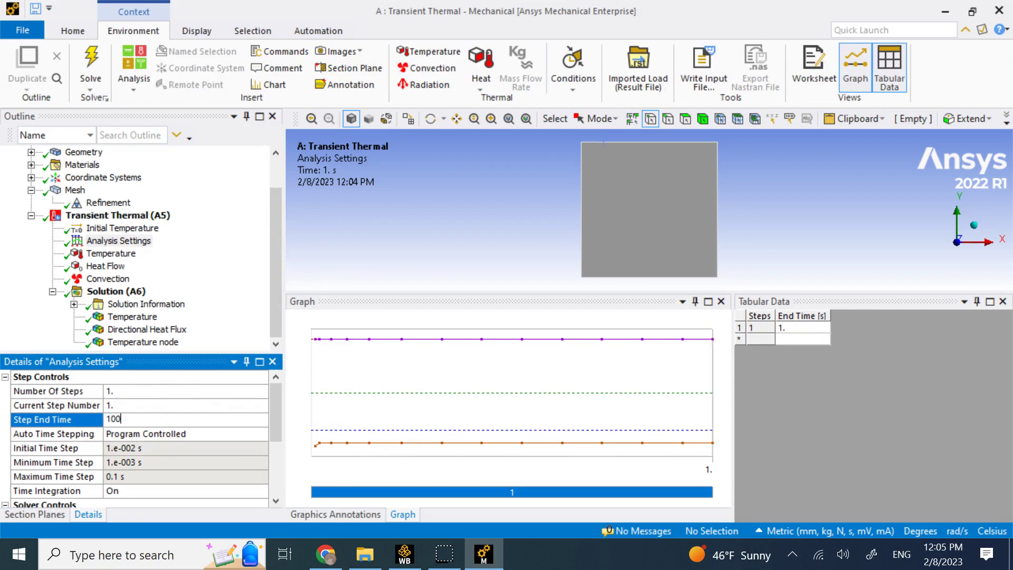
click(91, 59)
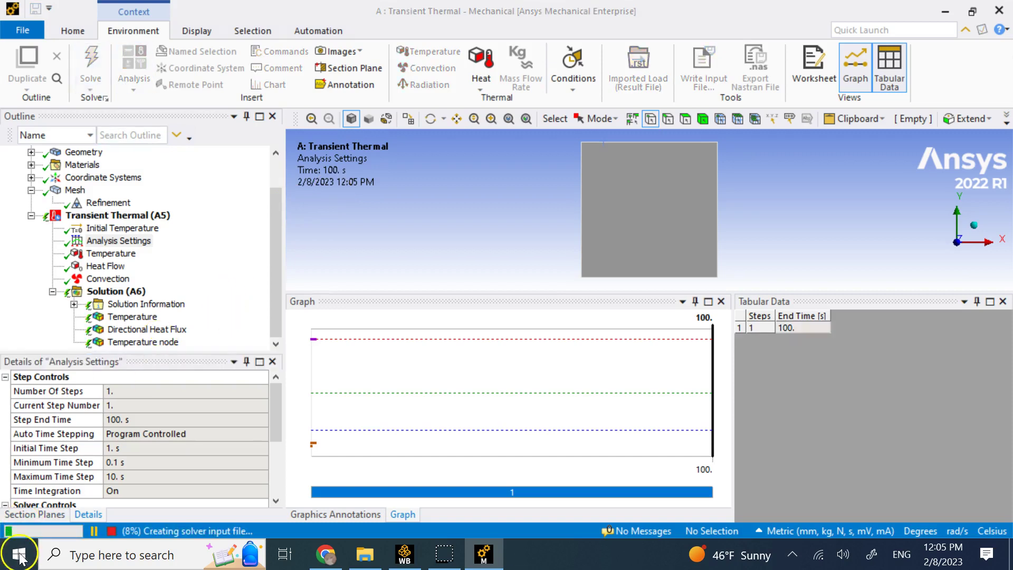
Examine the node's temperature history through the final time step and the temperature contour of the whole plate
click(142, 342)
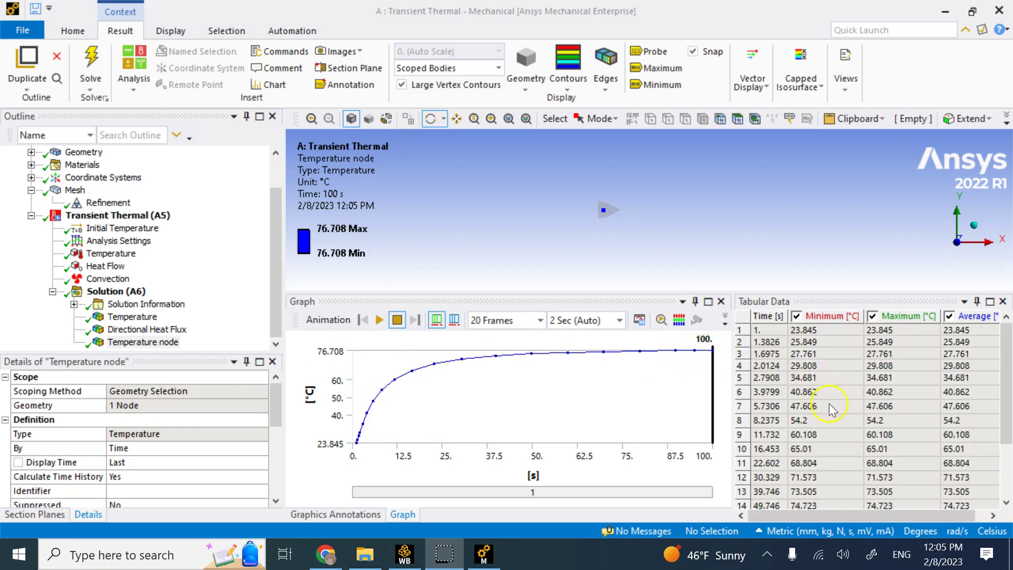
drag(1007, 433, 1007, 469)
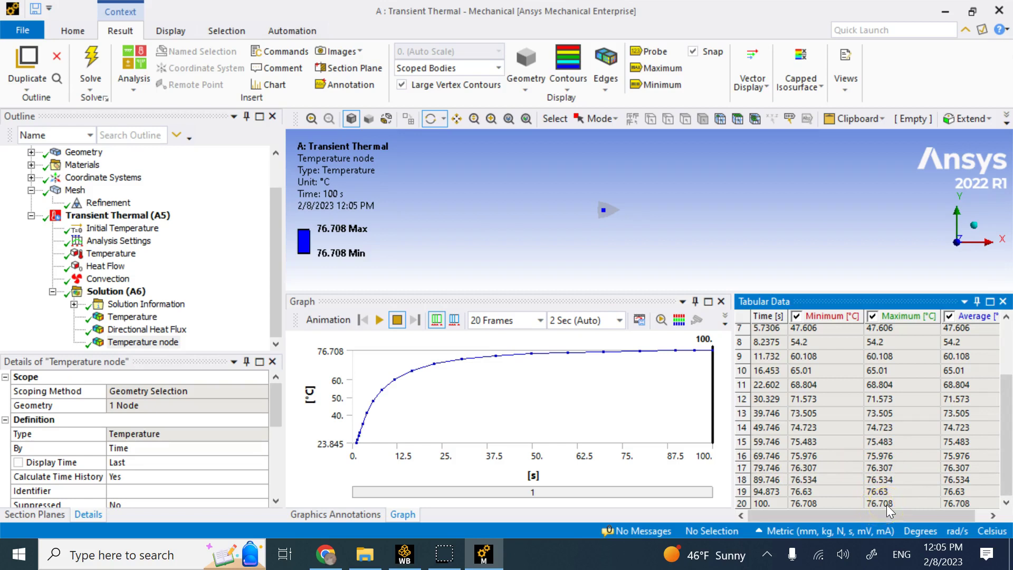
click(133, 316)
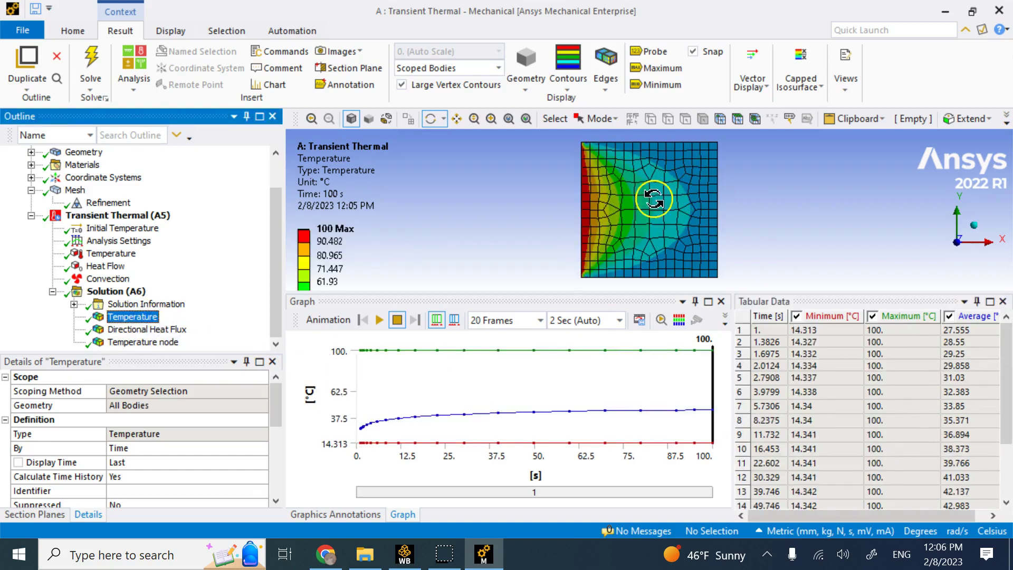
Graph only the average Directional Heat Flux along the plate's top edge by hiding the minimum and maximum curves
click(153, 329)
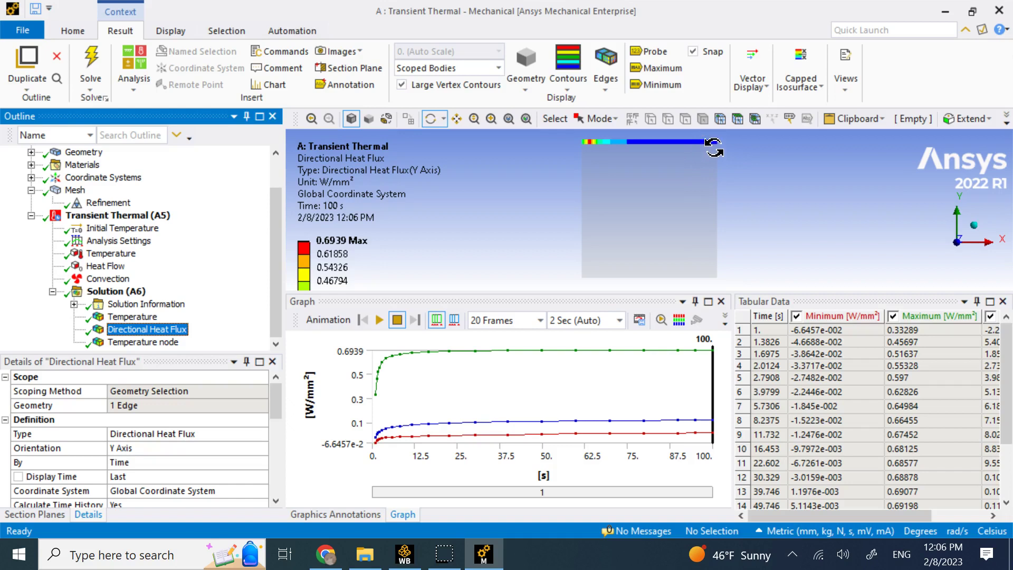
click(892, 315)
click(796, 317)
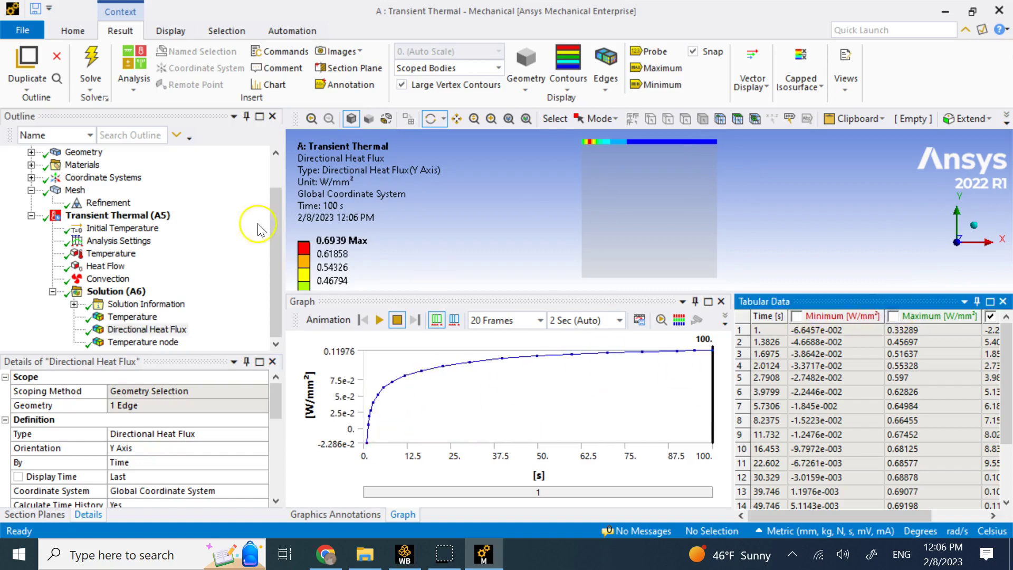
drag(607, 191, 639, 191)
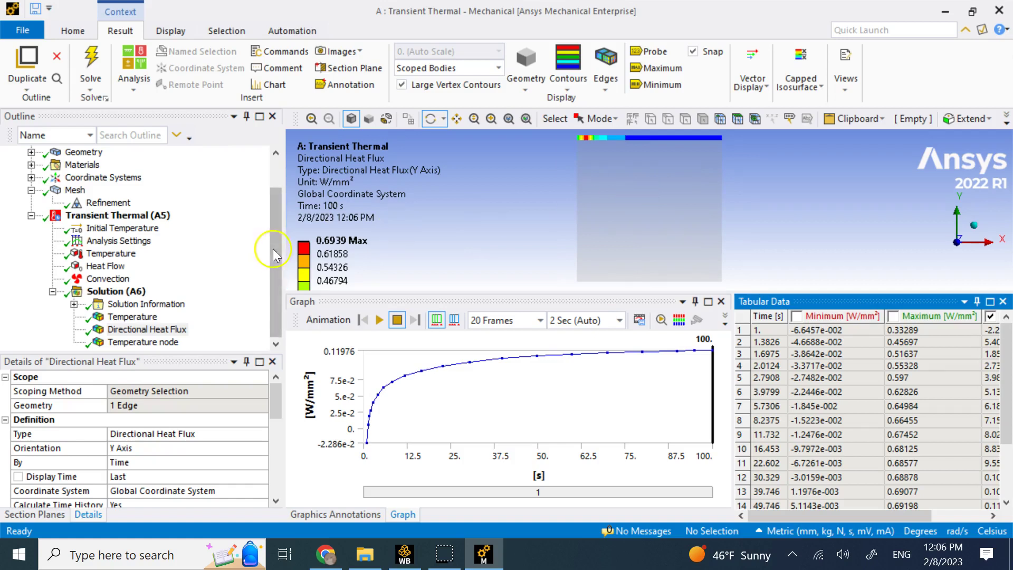
drag(275, 255, 284, 293)
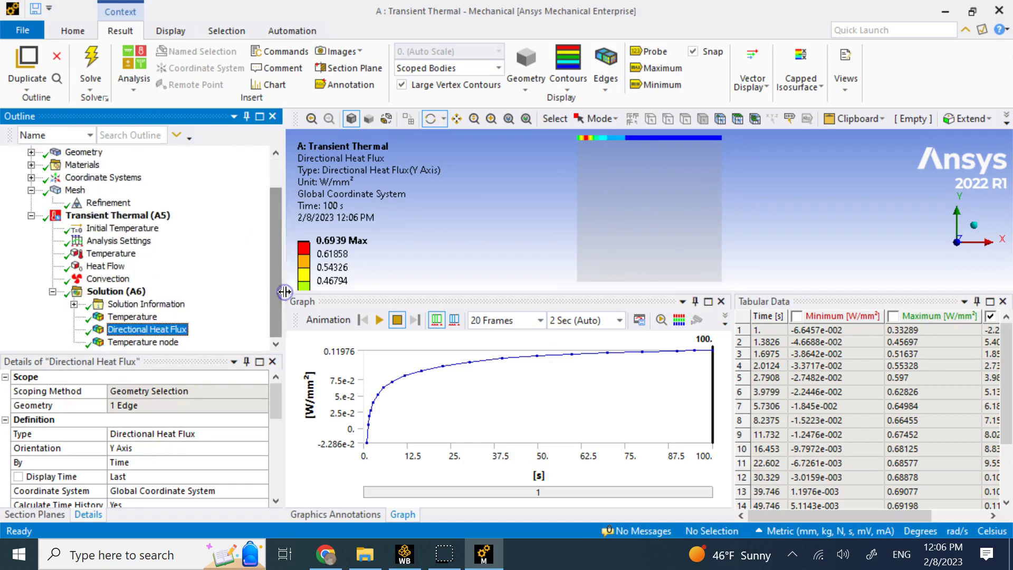
Revisit the analysis settings and review the solved node temperature and heat flux results
click(124, 240)
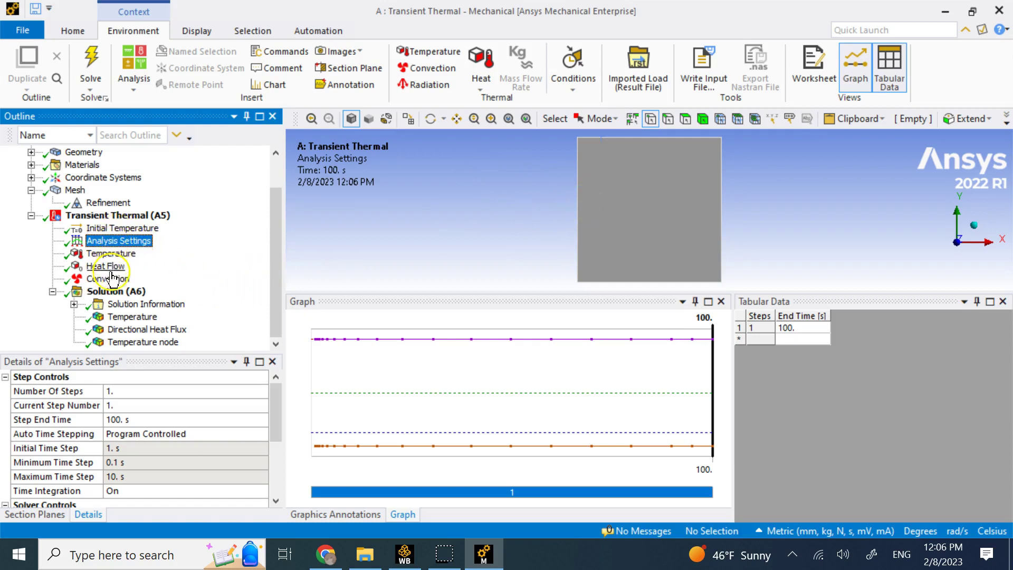
click(145, 342)
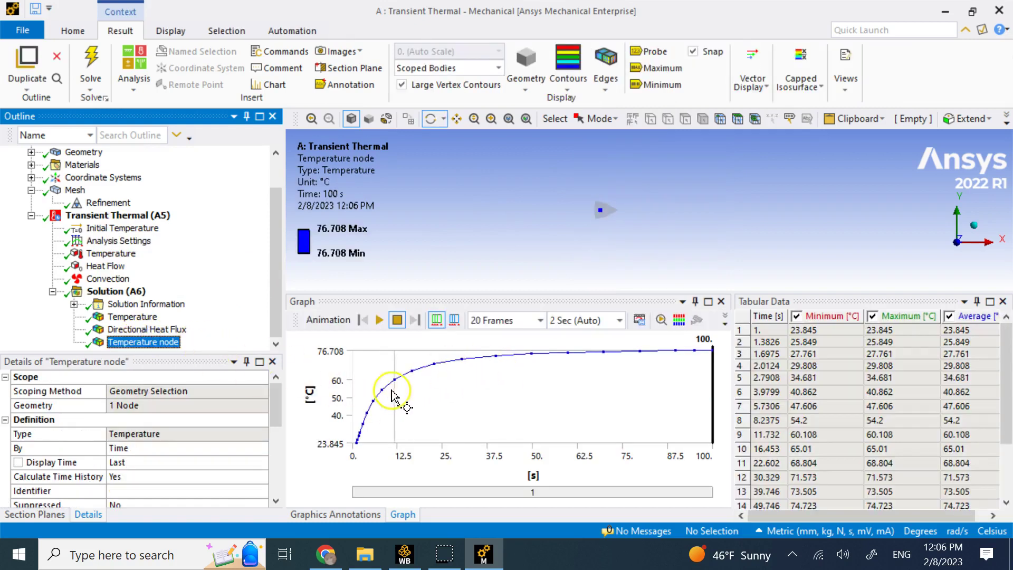
click(147, 329)
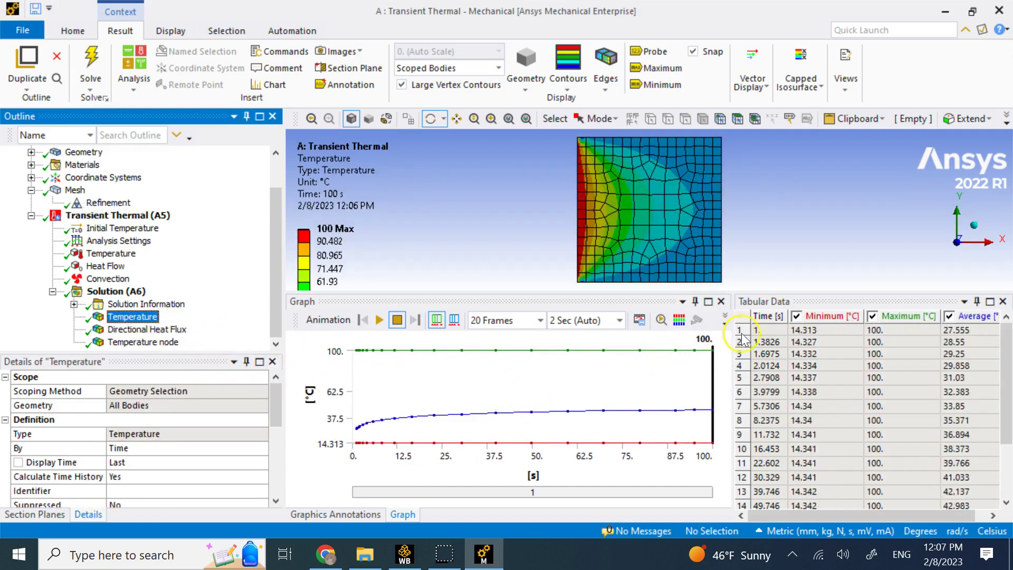
Hide the minimum and maximum curves of the whole-plate Temperature result, and return to the Temperature node result
click(798, 317)
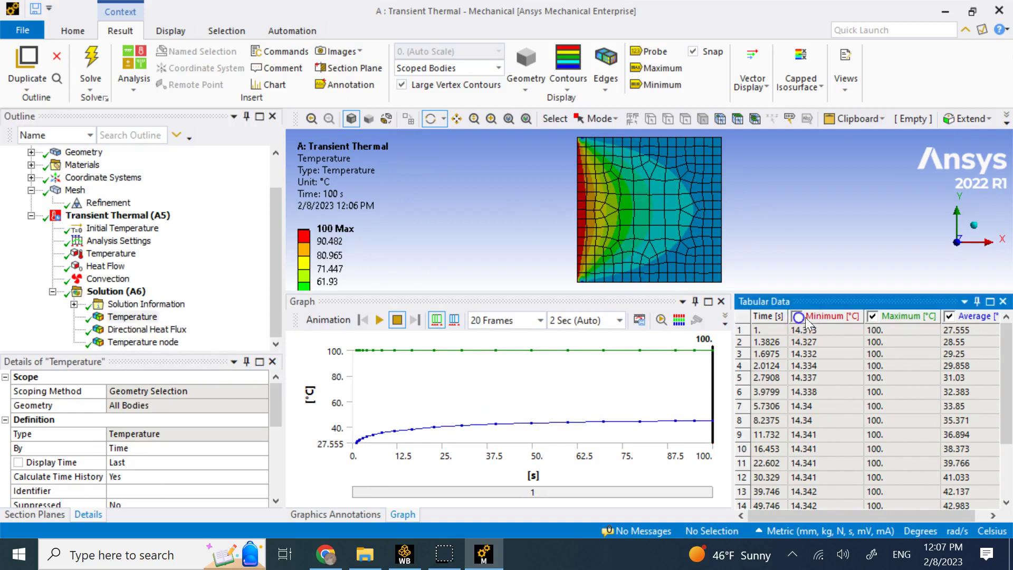
click(873, 317)
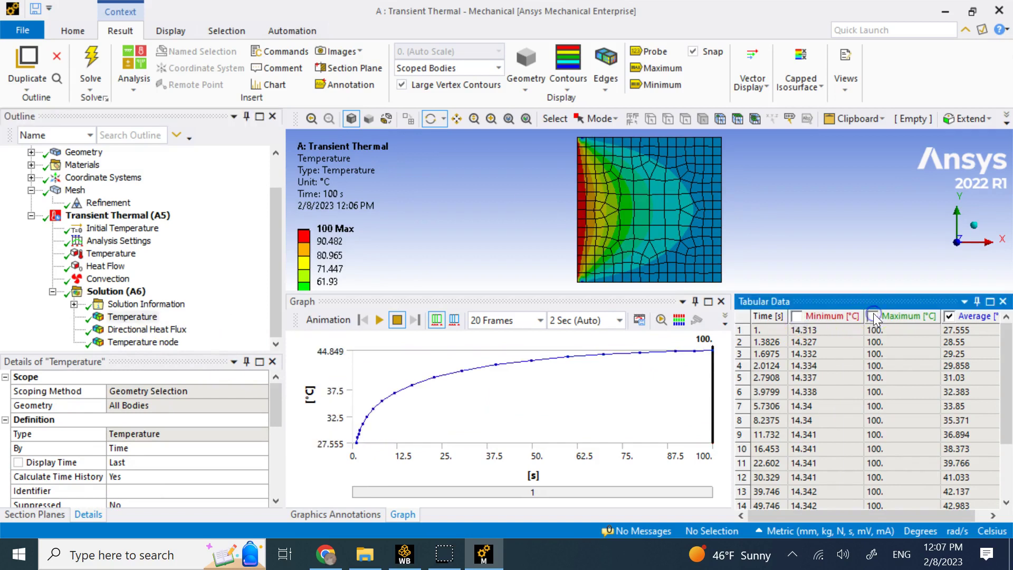
click(158, 342)
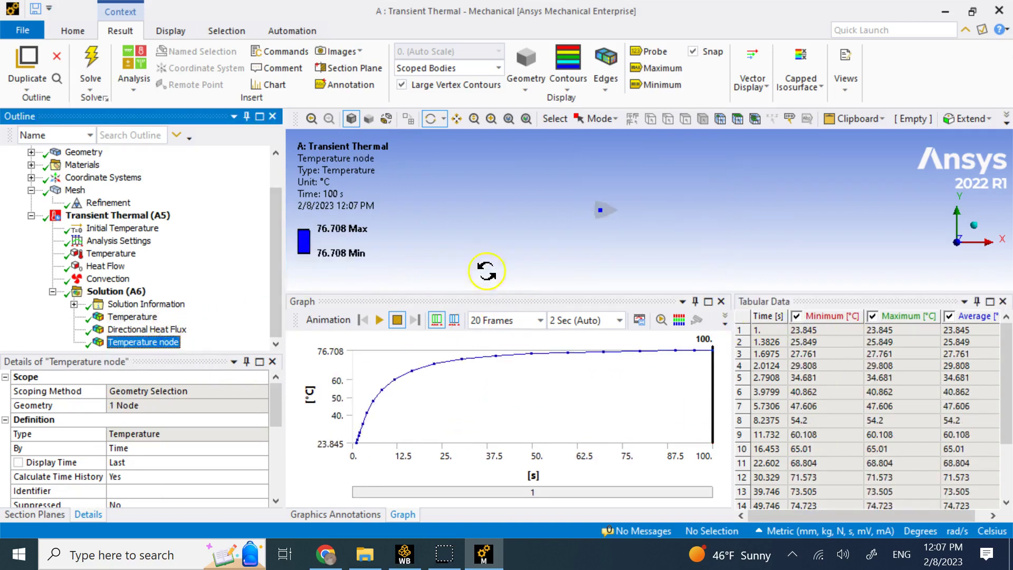